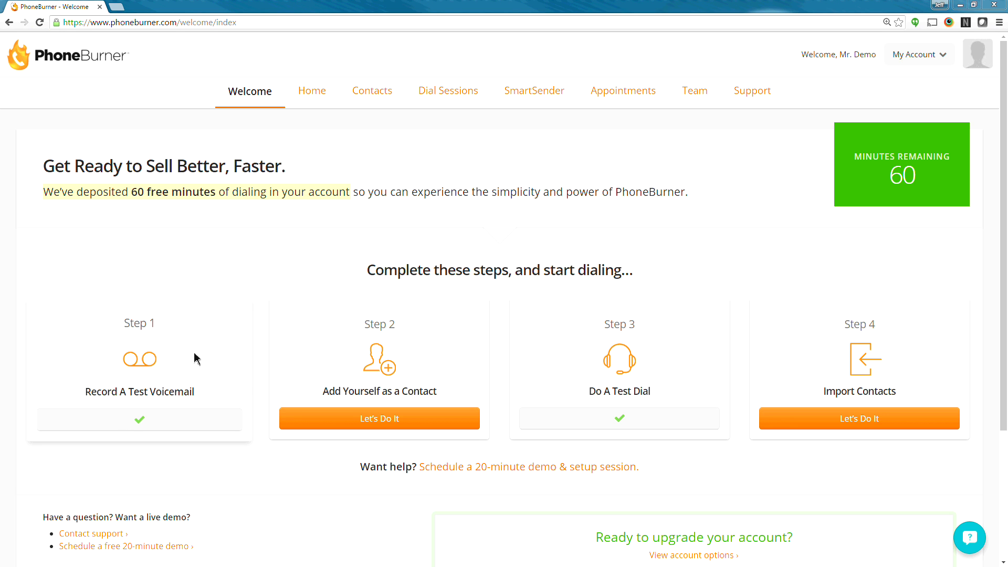
Step: Open the Voicemail Library in PhoneBurner Settings and scroll down to the Create A Voicemail options
left_click(418, 86)
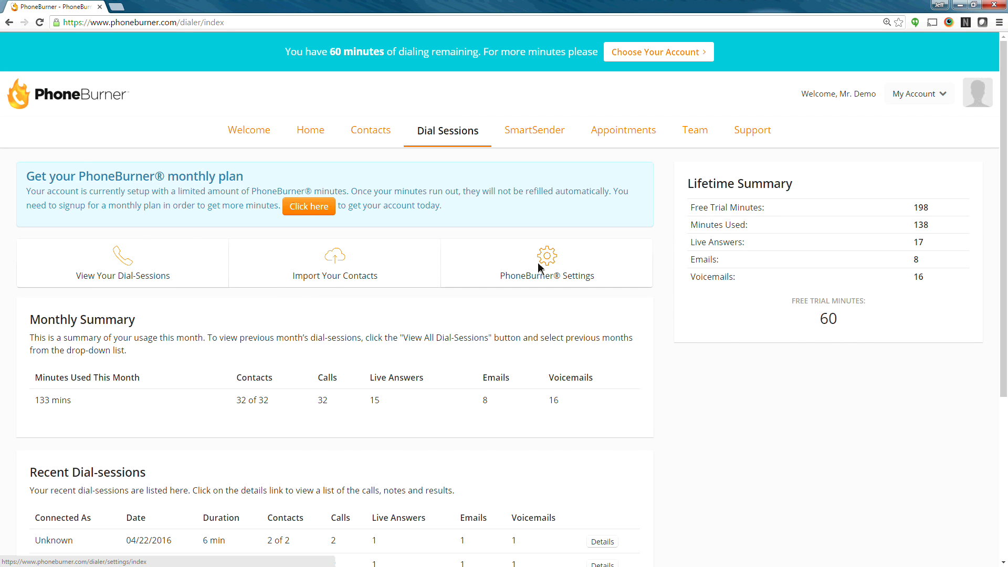
left_click(537, 263)
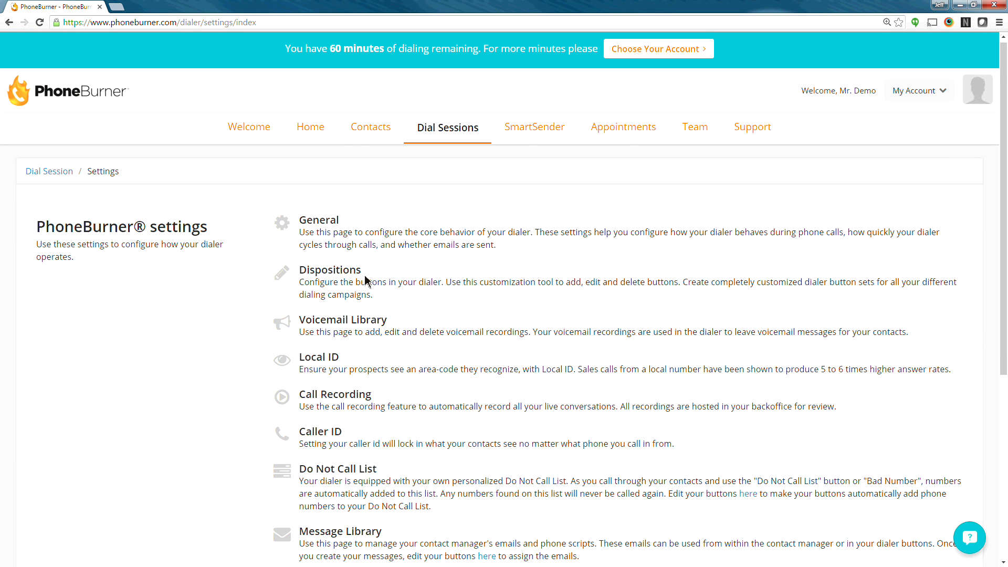
scroll(325, 277, "down", 1)
left_click(561, 279)
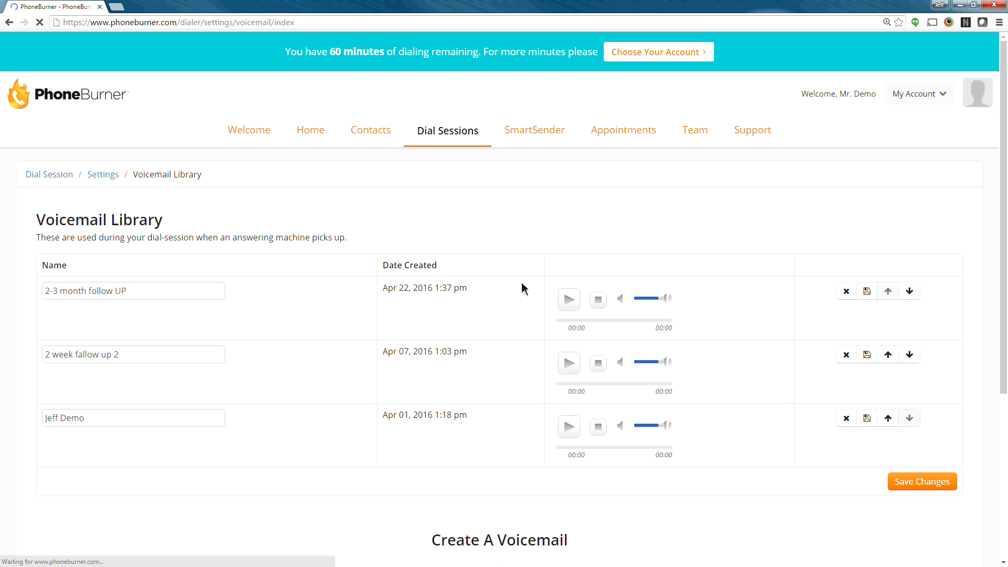
scroll(531, 288, "down", 2)
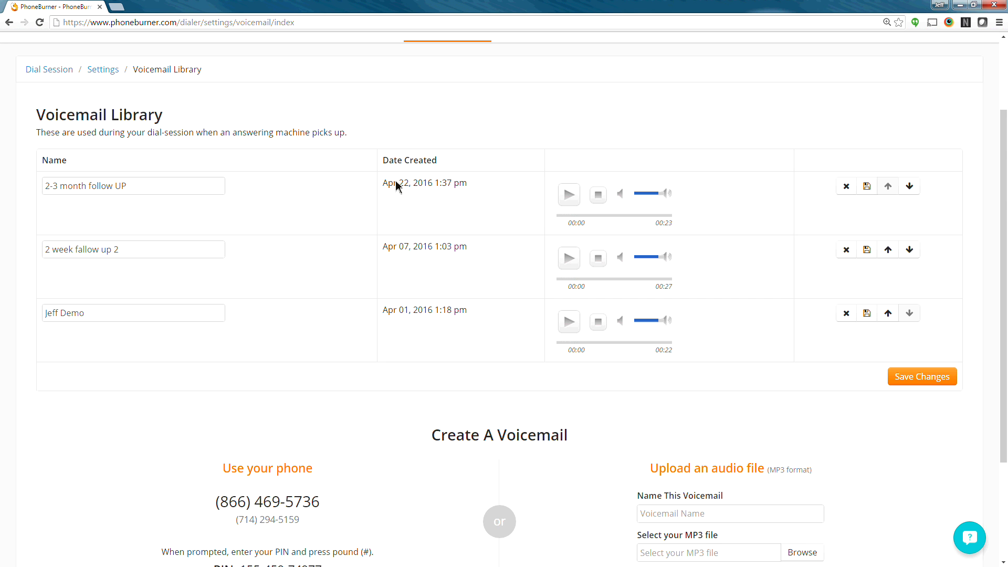
scroll(397, 185, "down", 3)
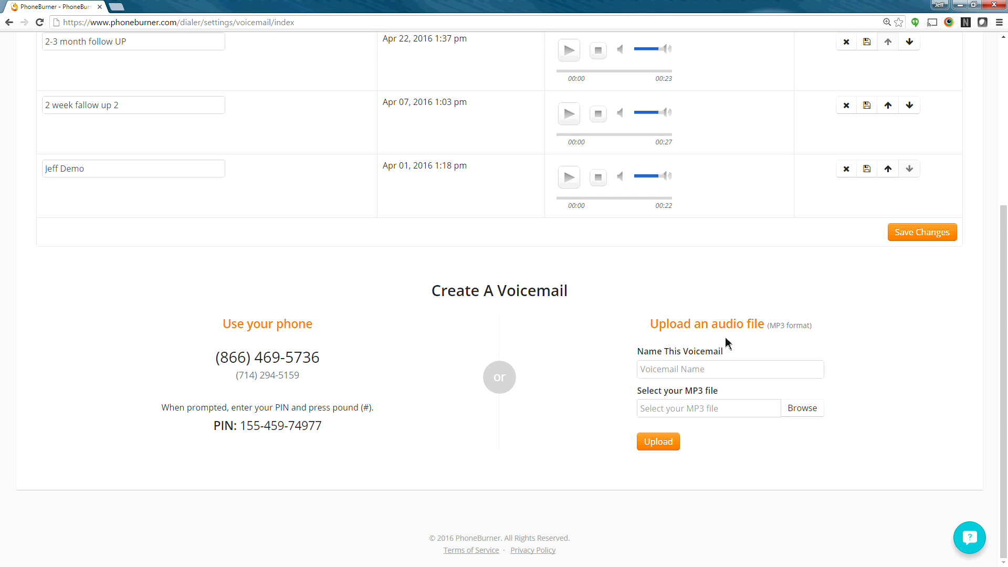
left_click_drag(330, 357, 215, 358)
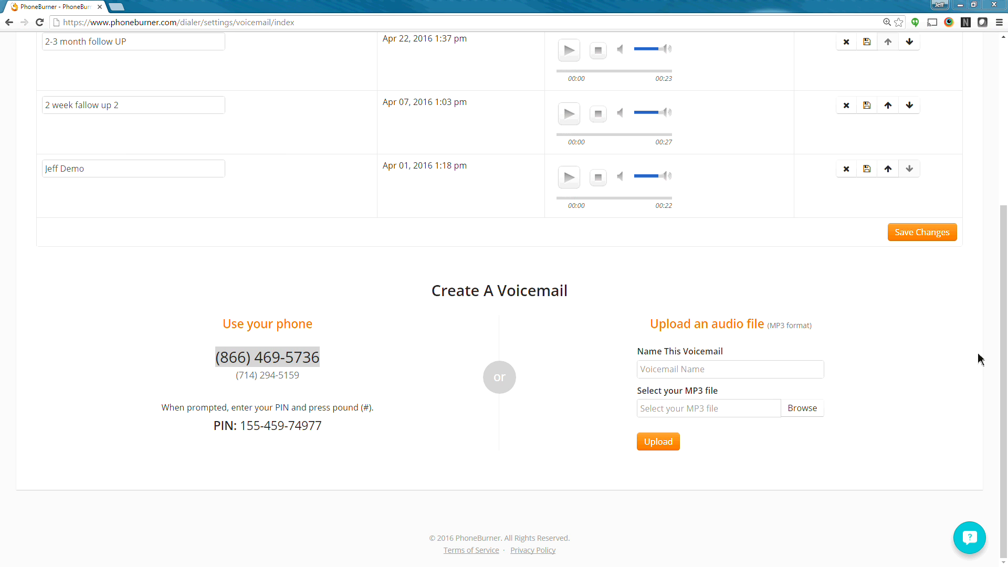
left_click(735, 319)
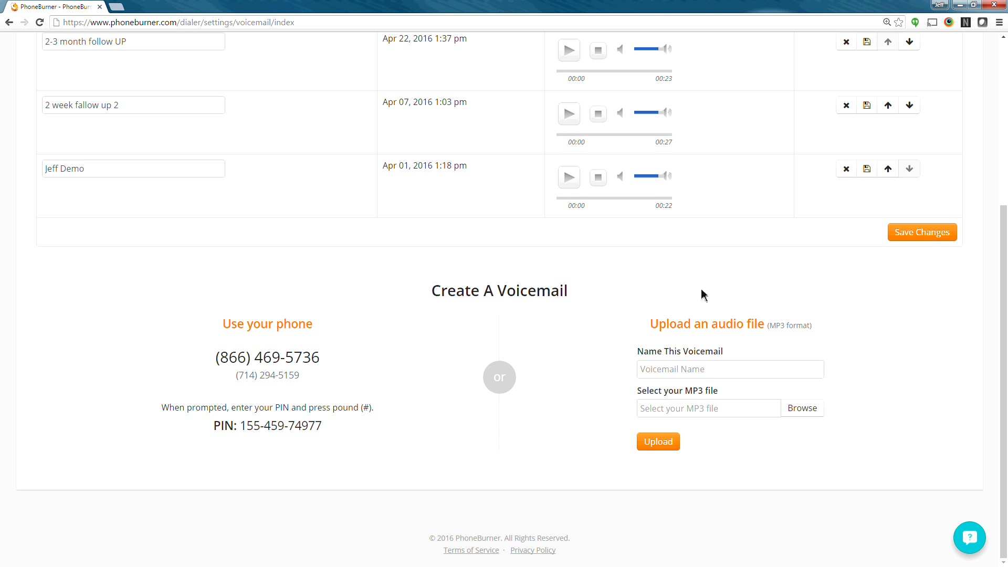
scroll(578, 252, "up", 5)
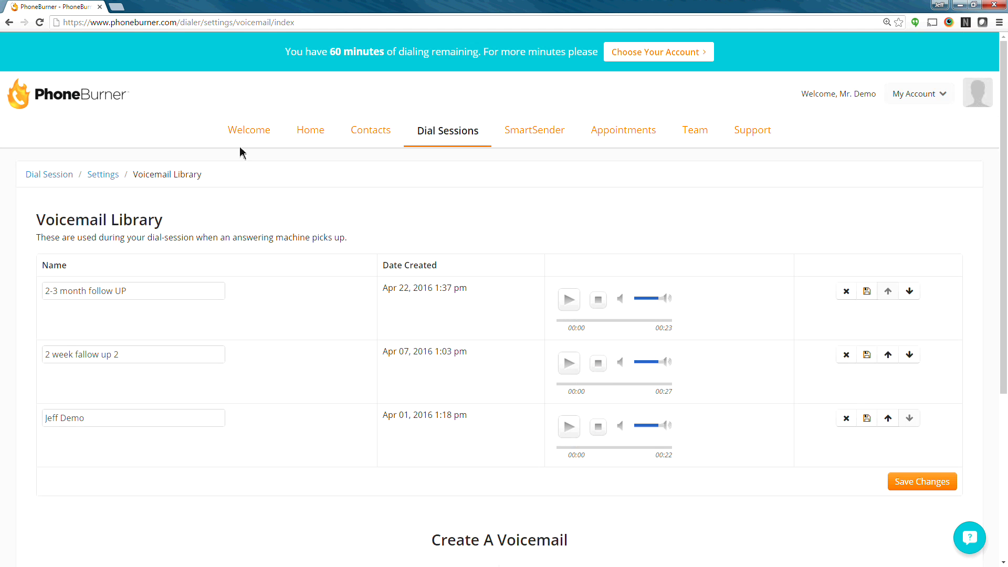
Step: Name the new fourth recording '2-3 month follow up 2' and save the voicemail changes
left_click(44, 24)
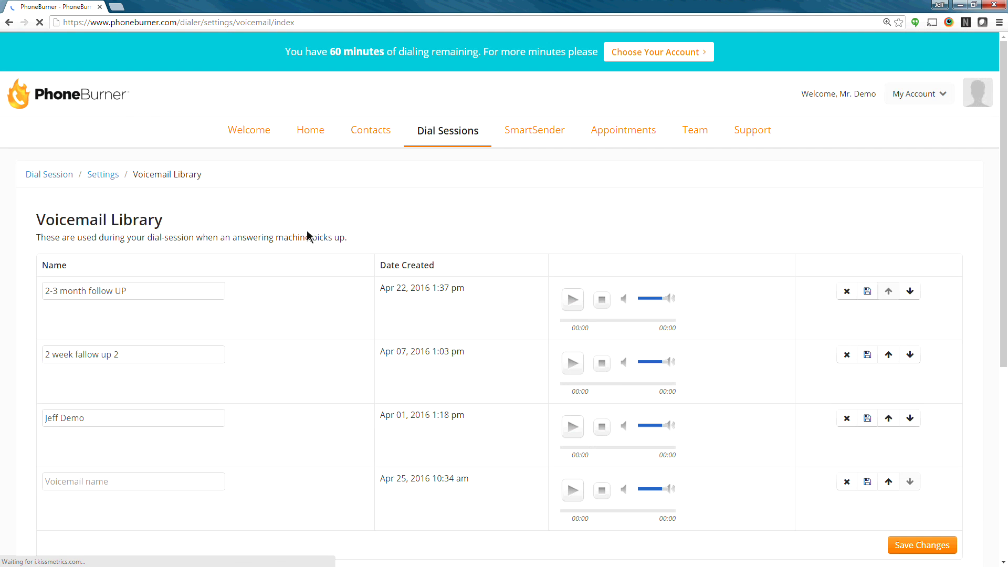
scroll(150, 420, "down", 2)
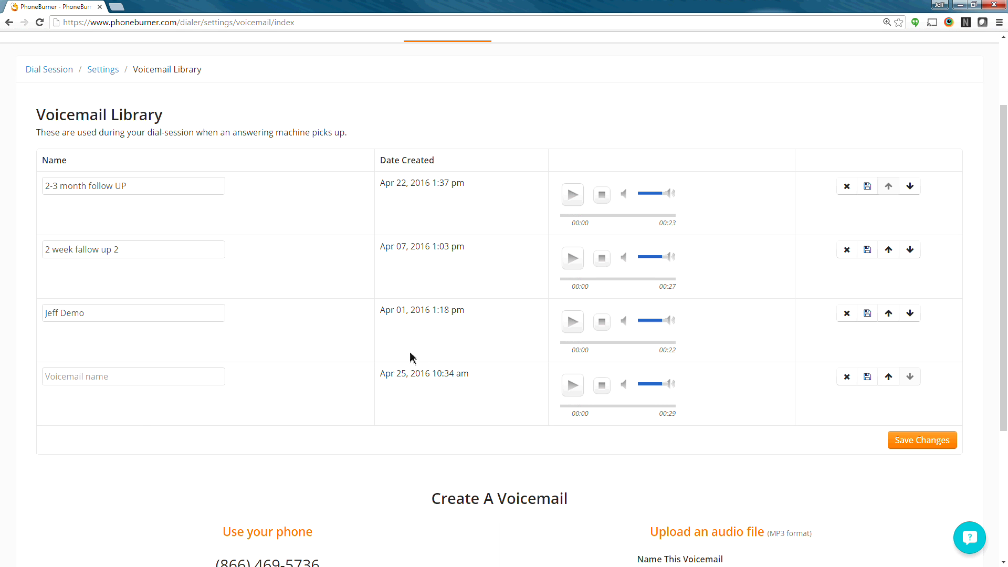
left_click(187, 377)
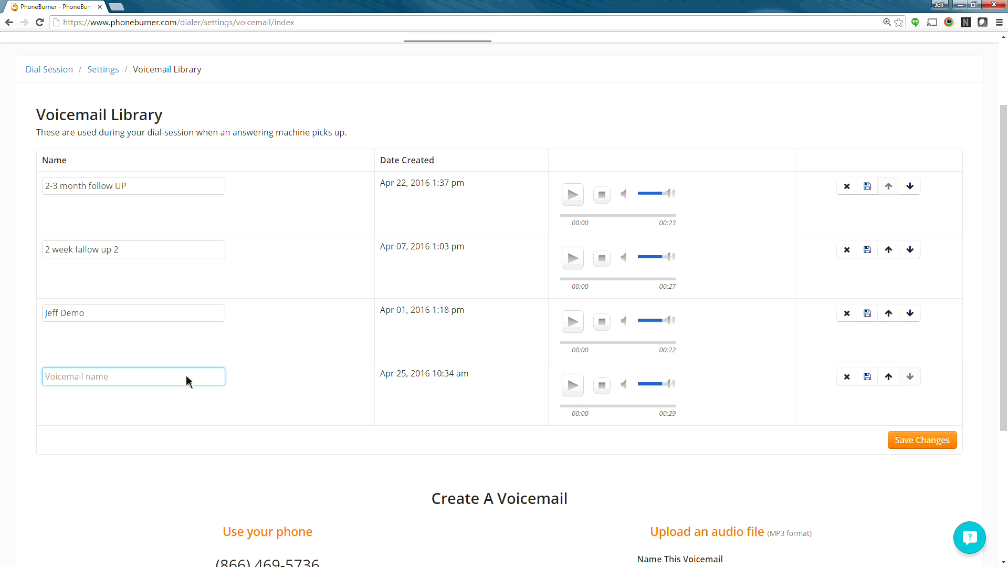
type("2-3 month follow up 2")
left_click(934, 446)
left_click(551, 90)
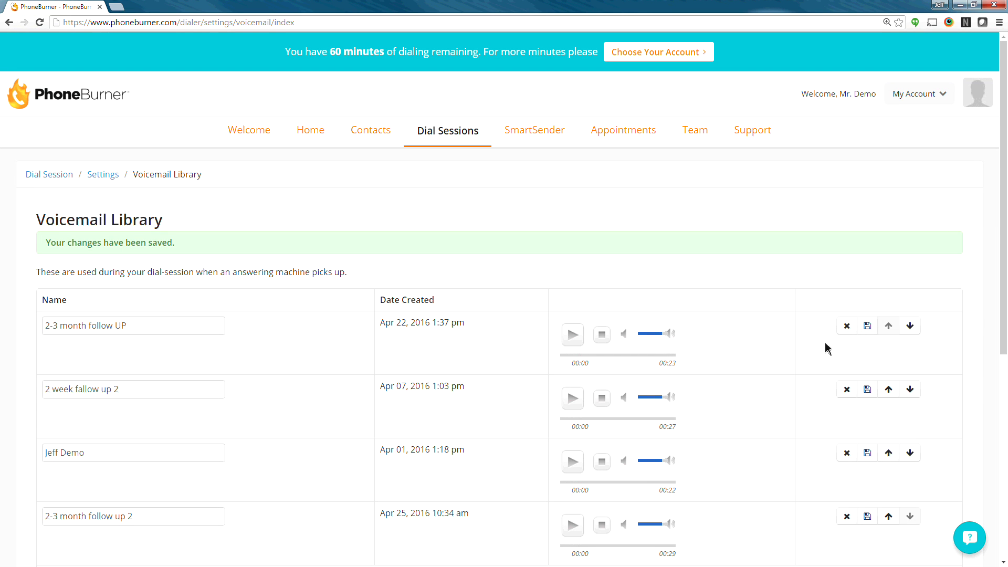
Step: Delete the old '2-3 month follow UP' recording and move '2-3 month follow up 2' to the top
left_click(847, 326)
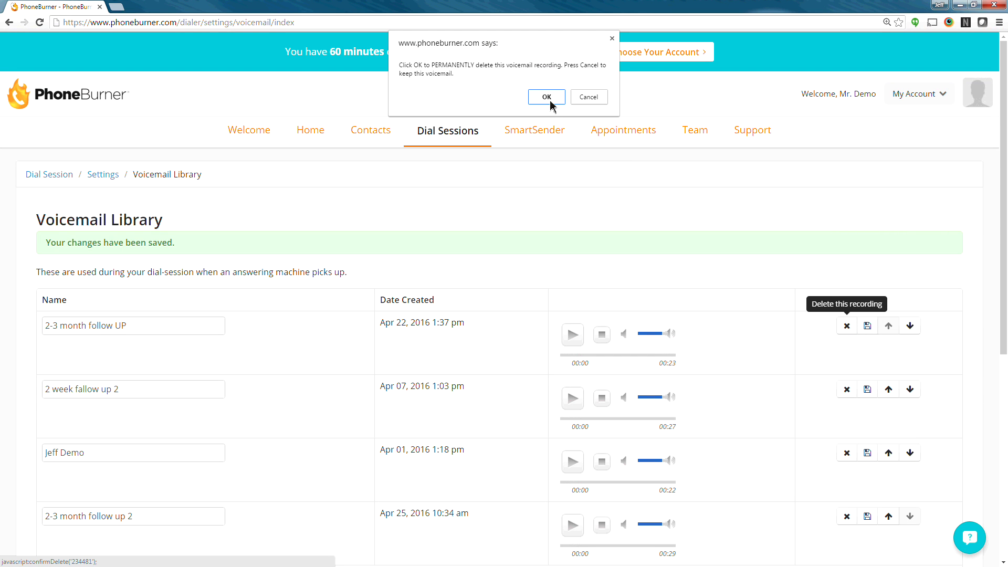
left_click(547, 96)
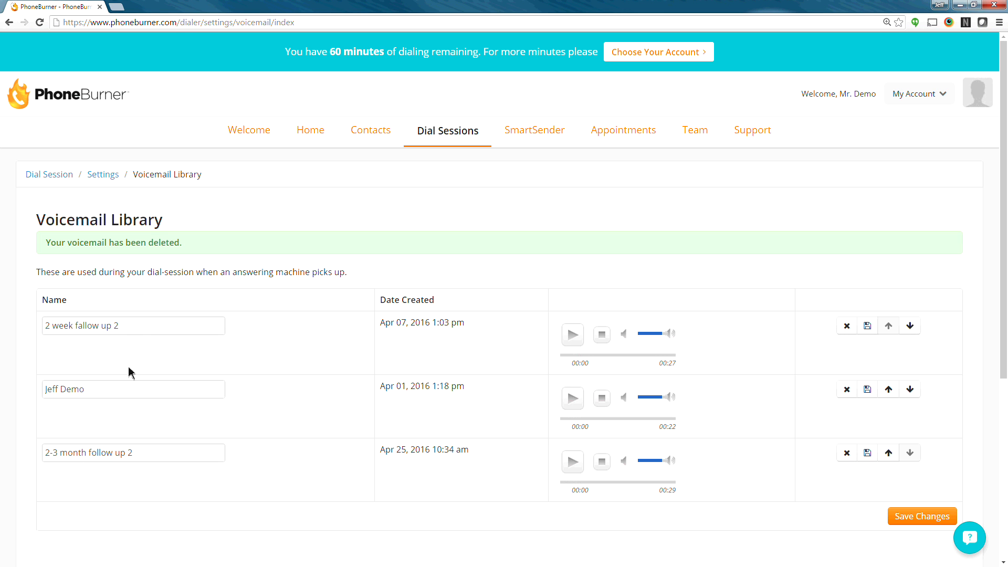
left_click(889, 453)
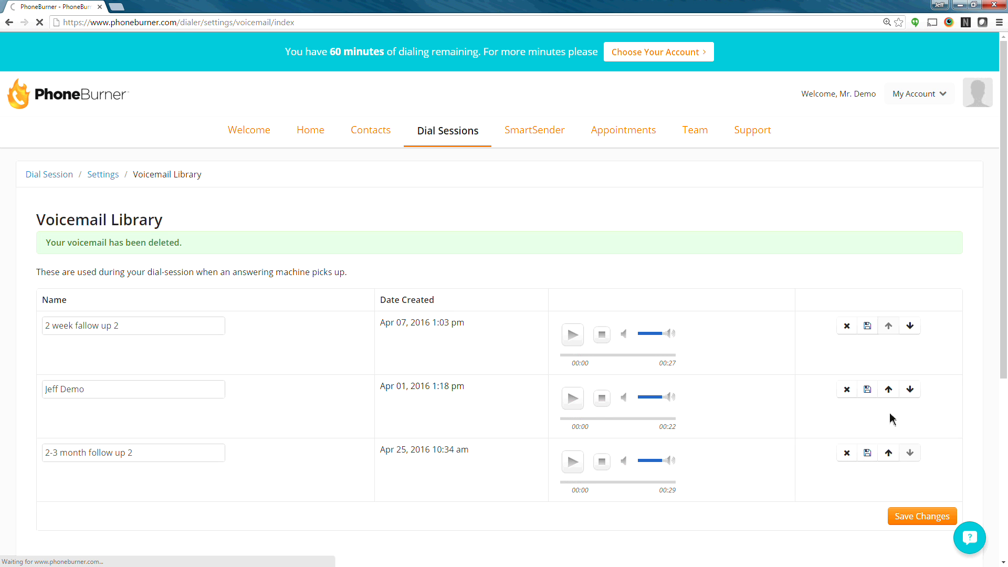
left_click(888, 355)
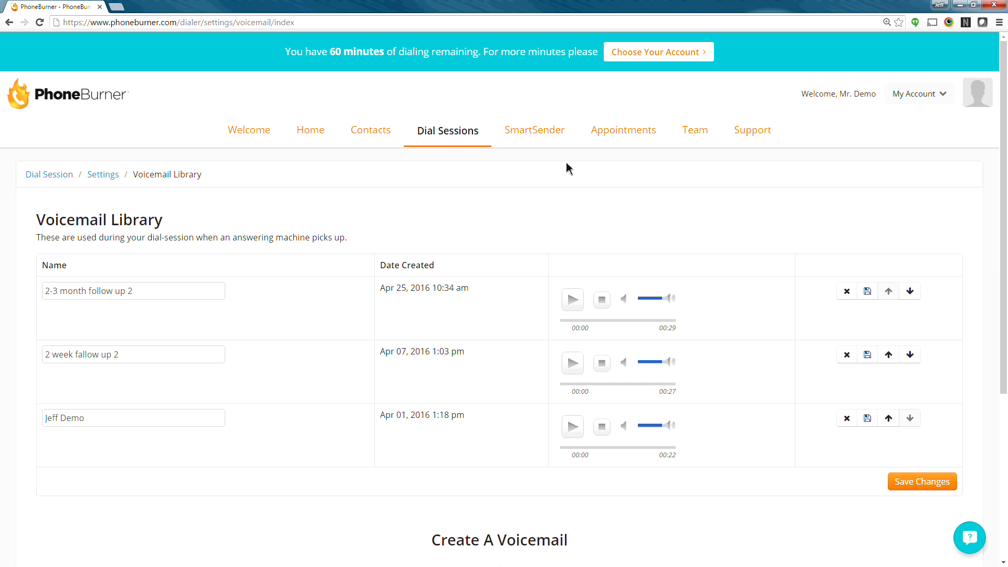
Step: Go to the contact manager, look over the folder options, and display the main Contacts folder's two contacts
left_click(376, 134)
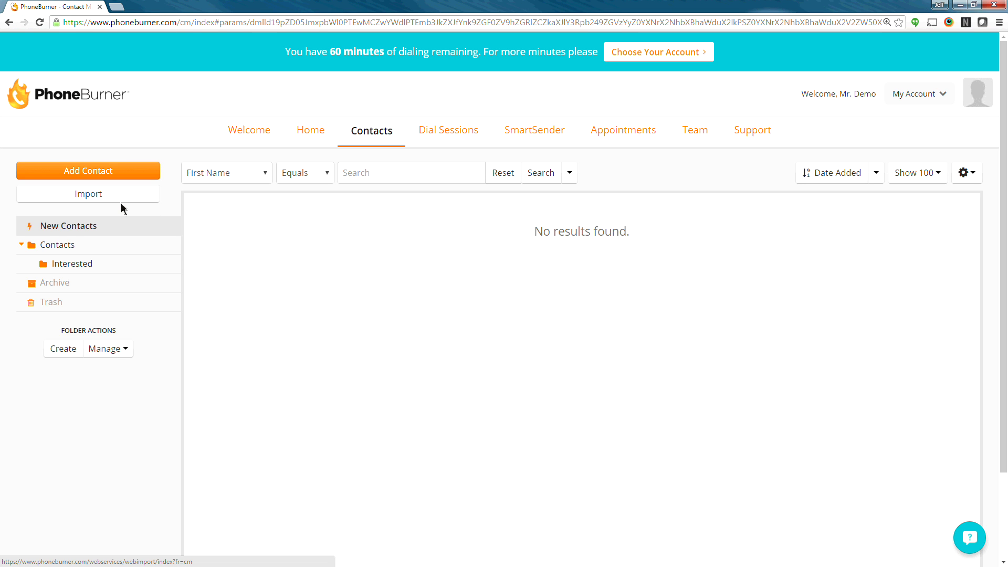
scroll(124, 207, "down", 2)
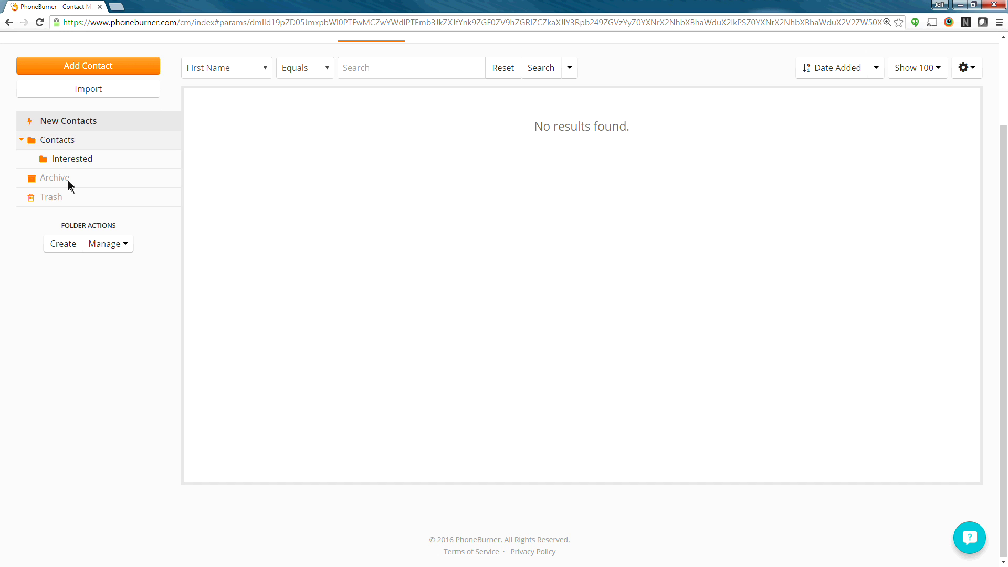
mouse_move(68, 181)
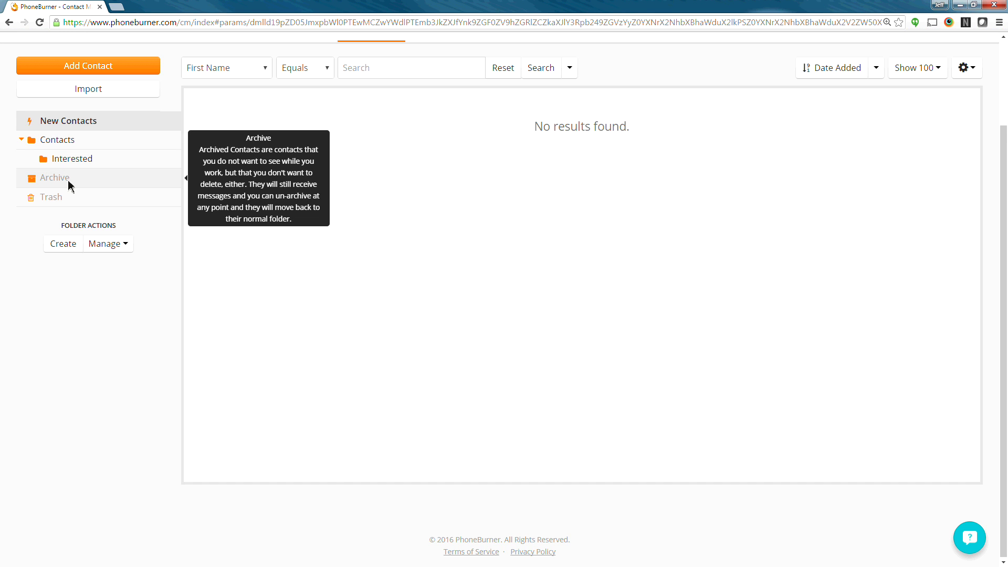
left_click(94, 243)
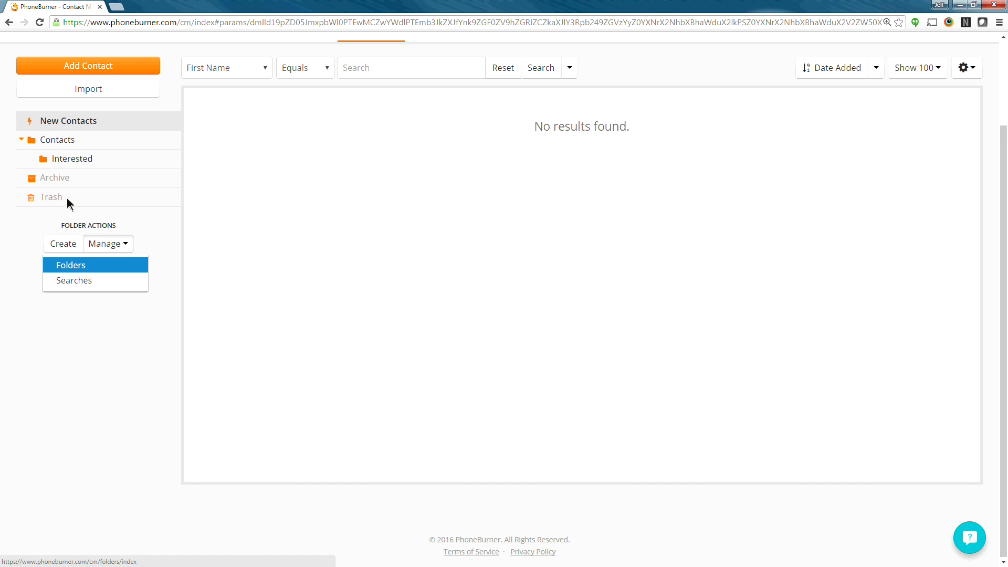
left_click(39, 228)
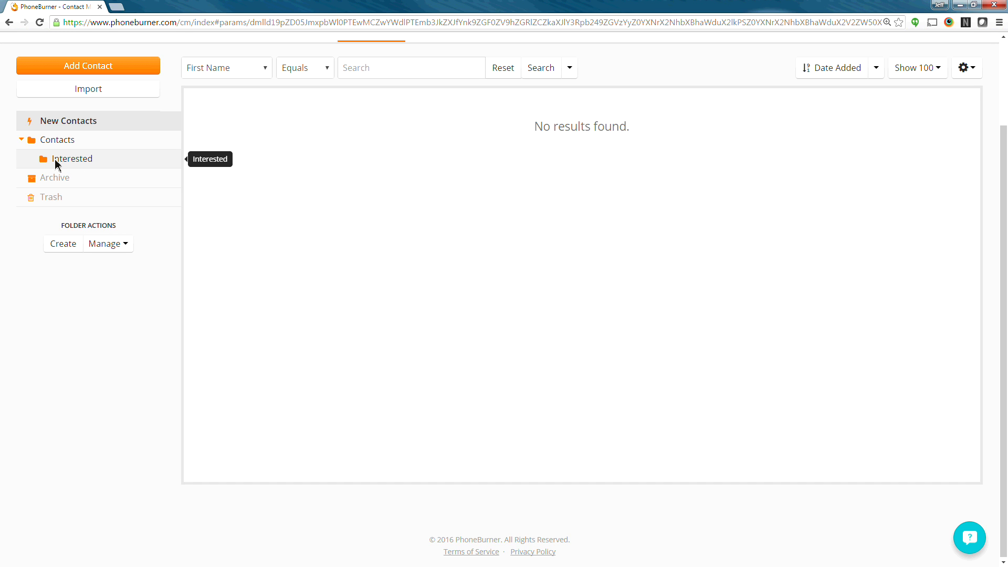
left_click(22, 140)
left_click(21, 140)
left_click(119, 245)
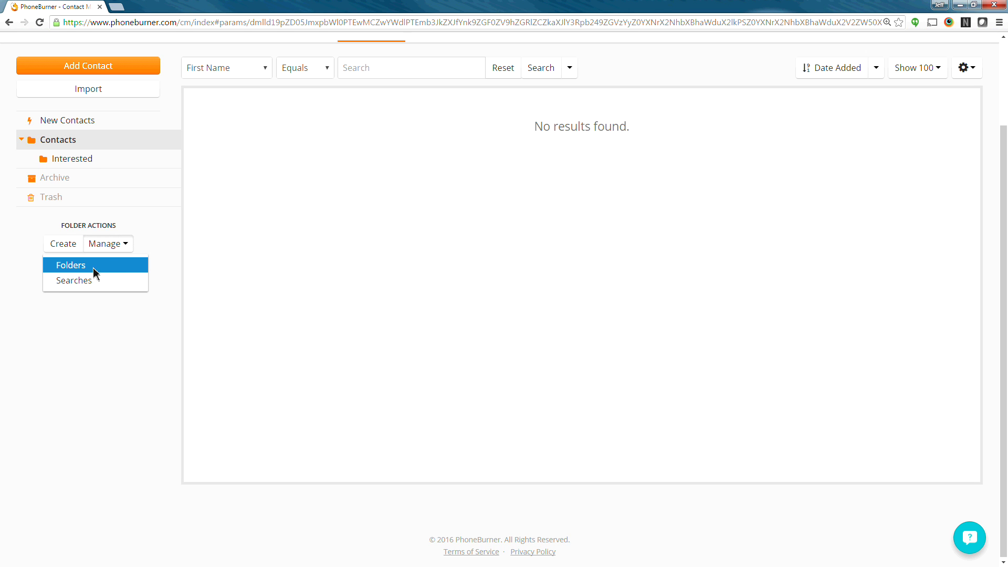
left_click(235, 269)
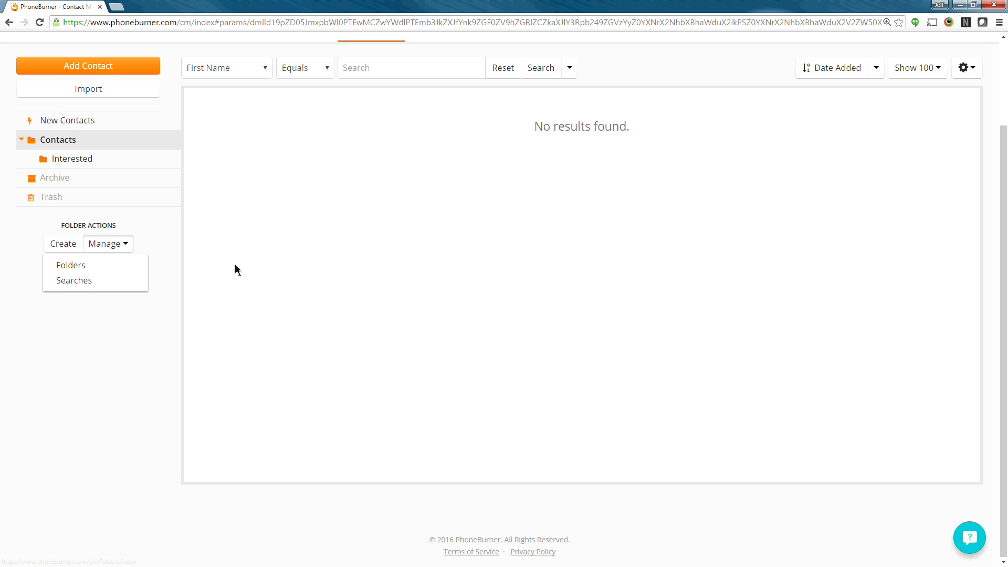
scroll(235, 272, "up", 3)
left_click(76, 254)
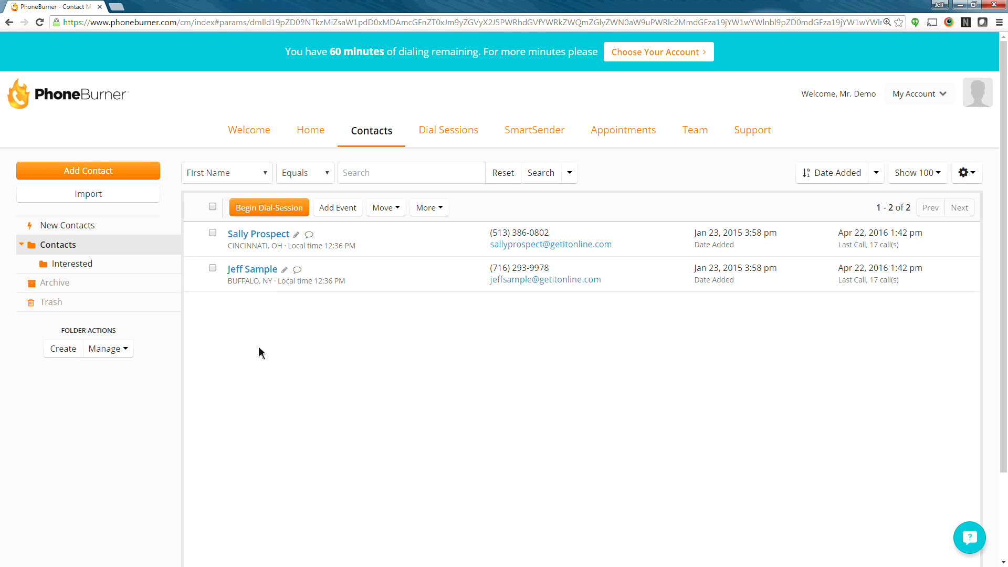
Step: Select both contacts, Cincinnati and Buffalo, with the header's select-all checkbox
left_click(213, 207)
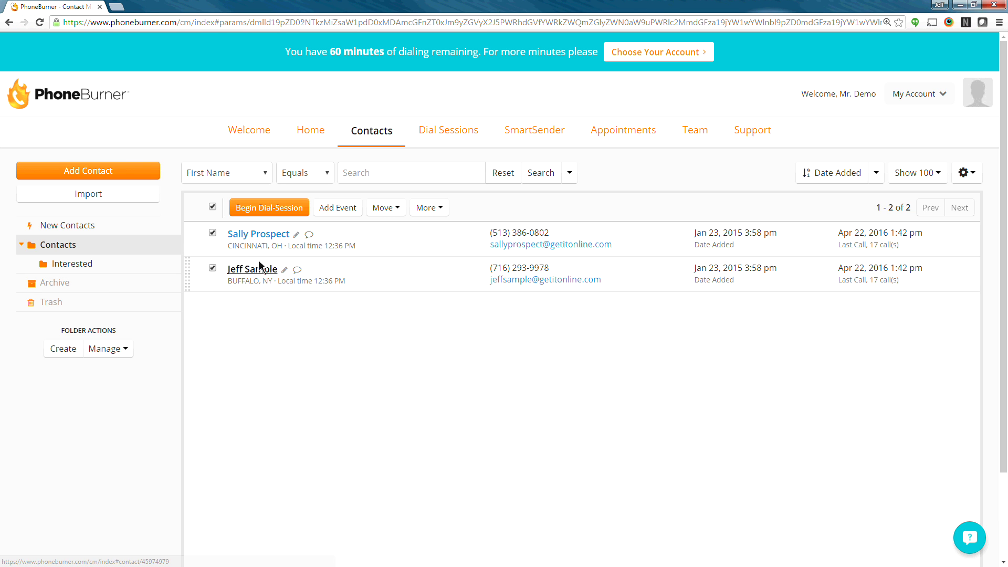
Step: Start a dial session for the selected contacts using the Follow-up script
left_click(265, 214)
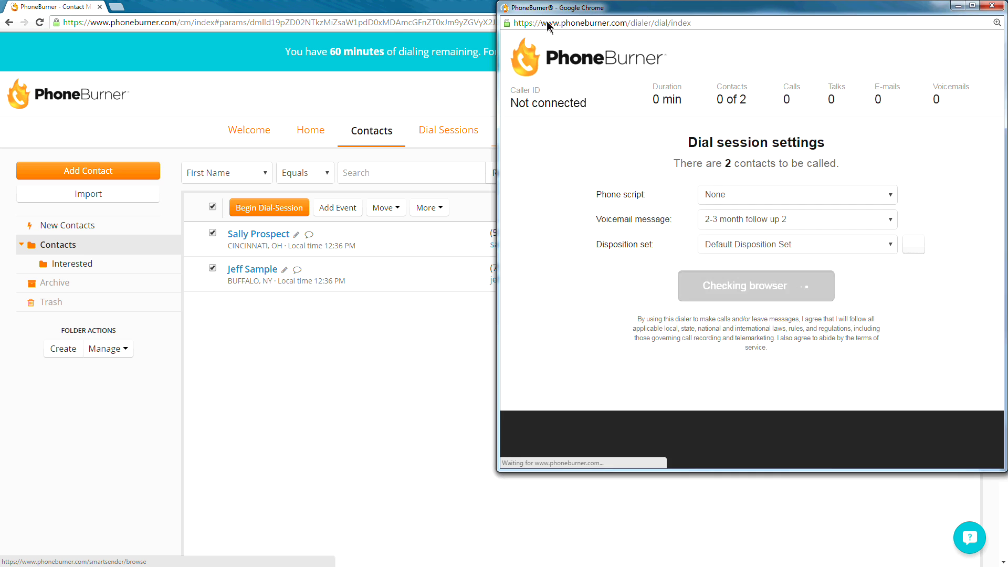
left_click_drag(613, 14, 344, 32)
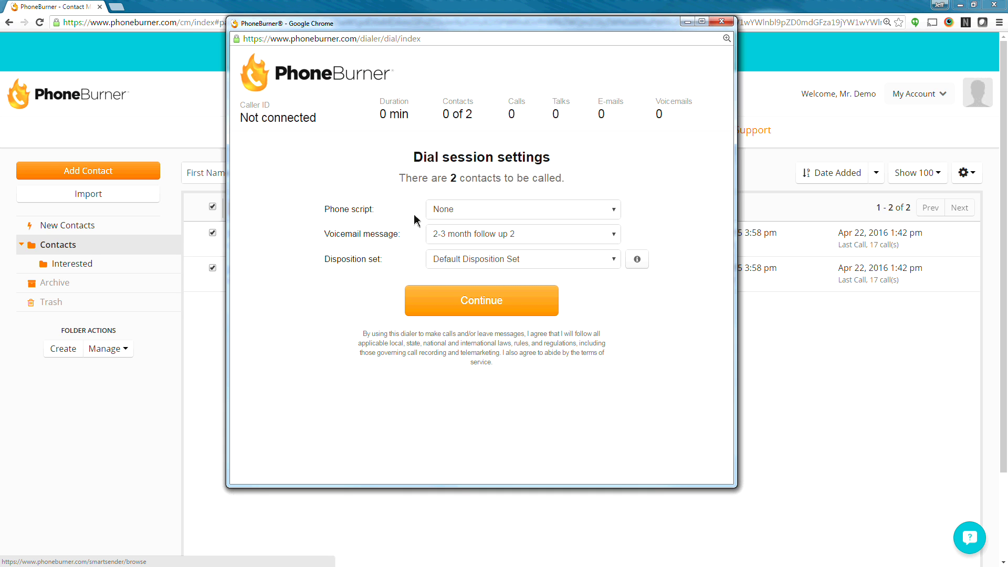
left_click(581, 216)
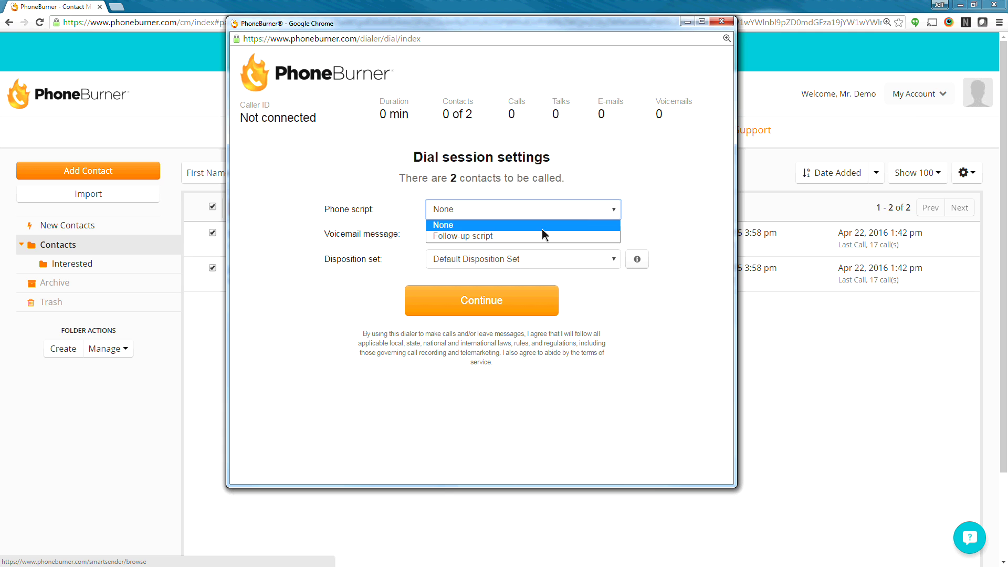
left_click(469, 236)
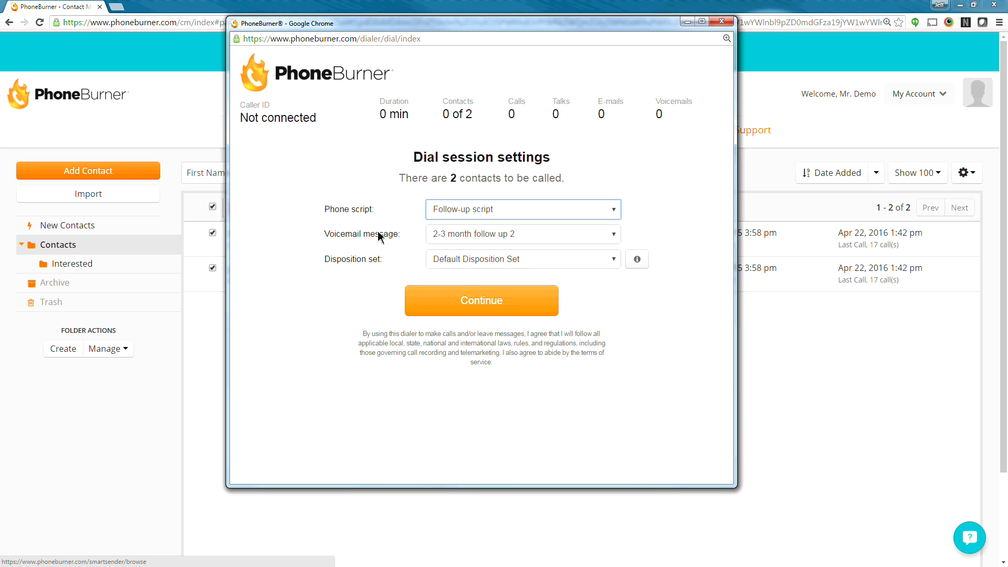
Step: Choose '2-3 month follow up 2' as voicemail, keep Default Disposition Set, and continue
left_click(481, 232)
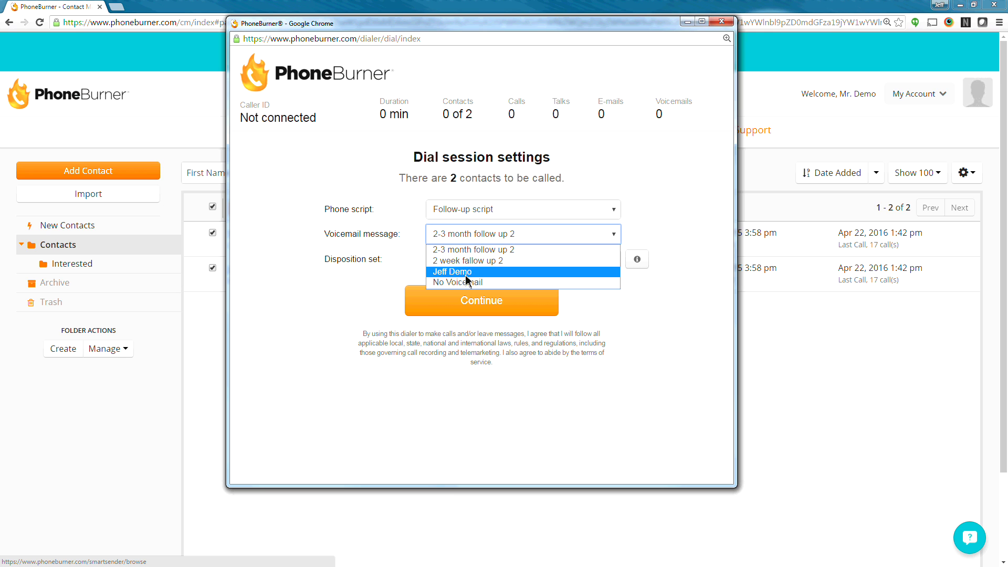
left_click(481, 250)
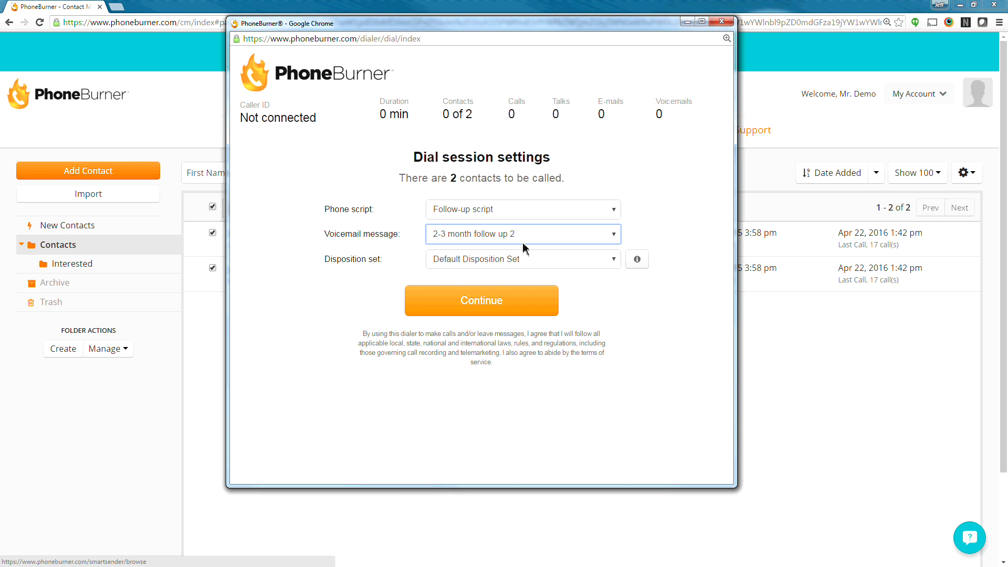
left_click(522, 241)
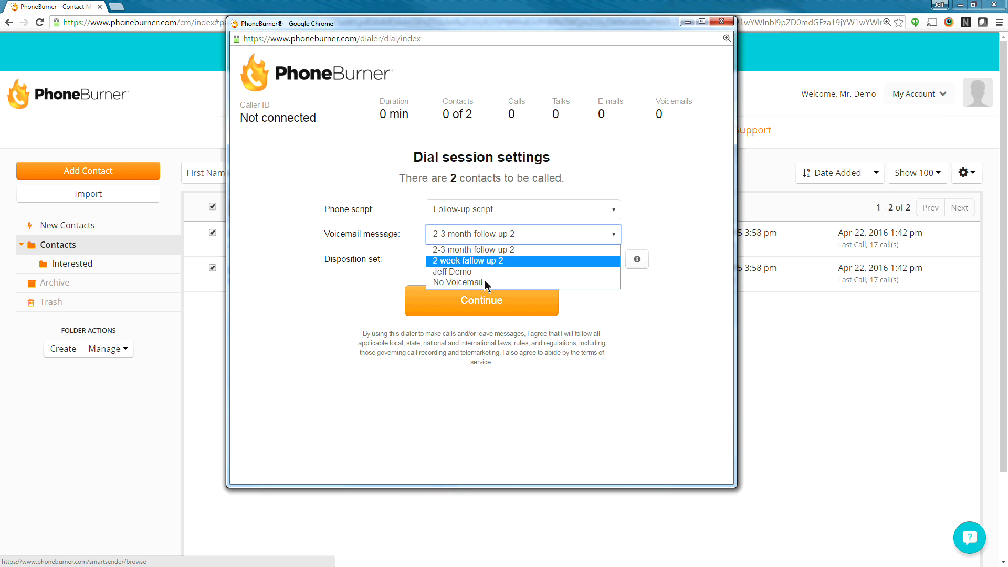
left_click(692, 241)
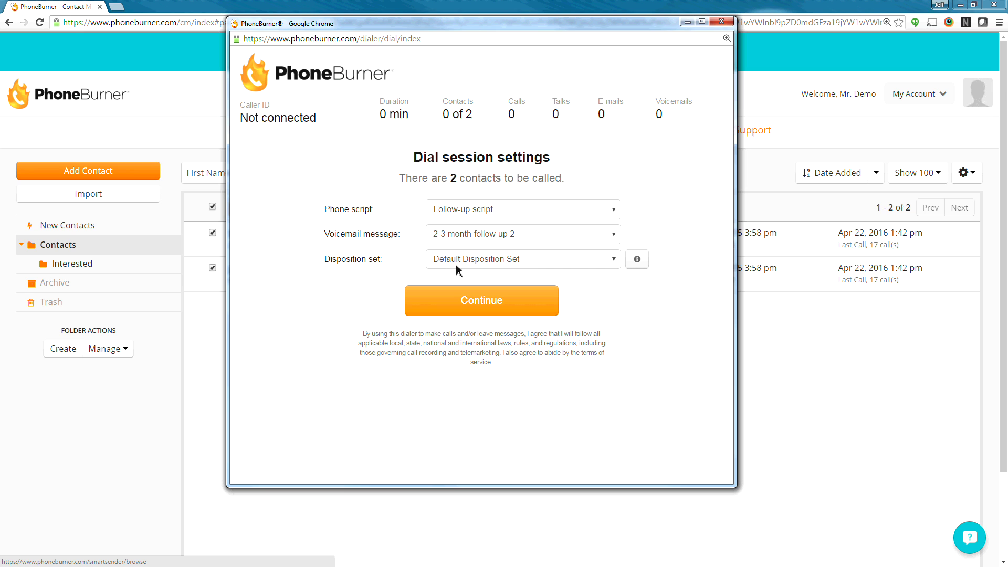
left_click(592, 263)
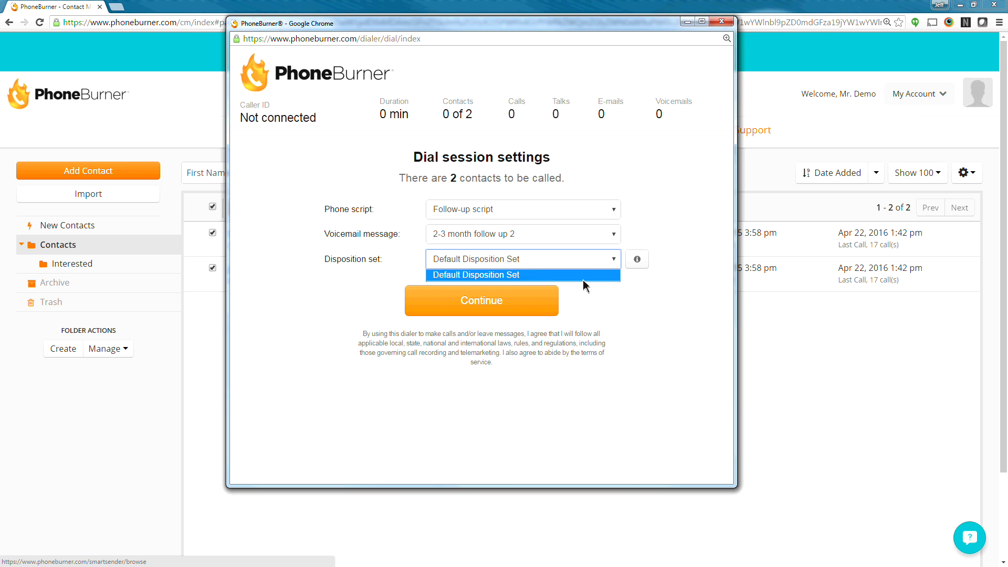
left_click(492, 276)
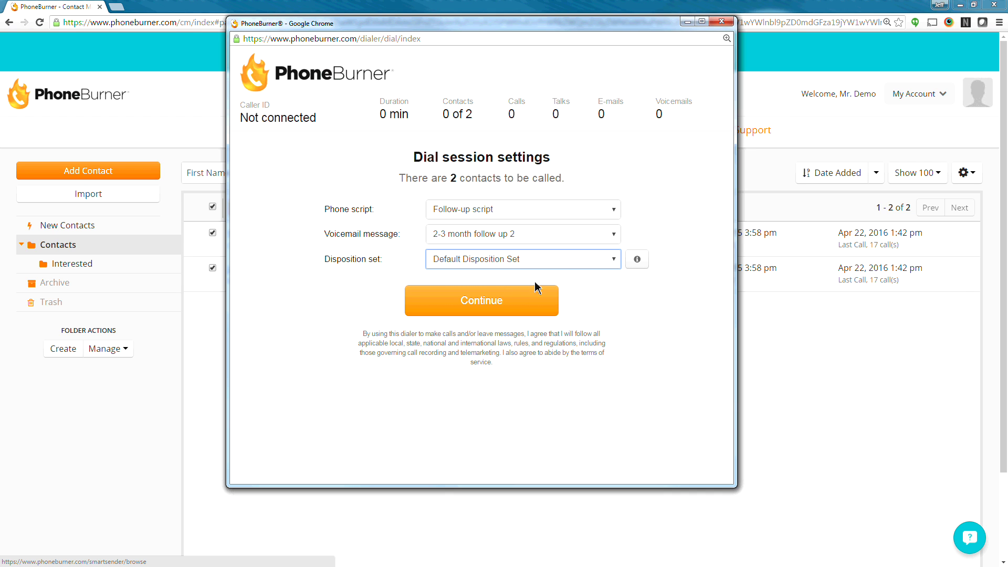
left_click(499, 303)
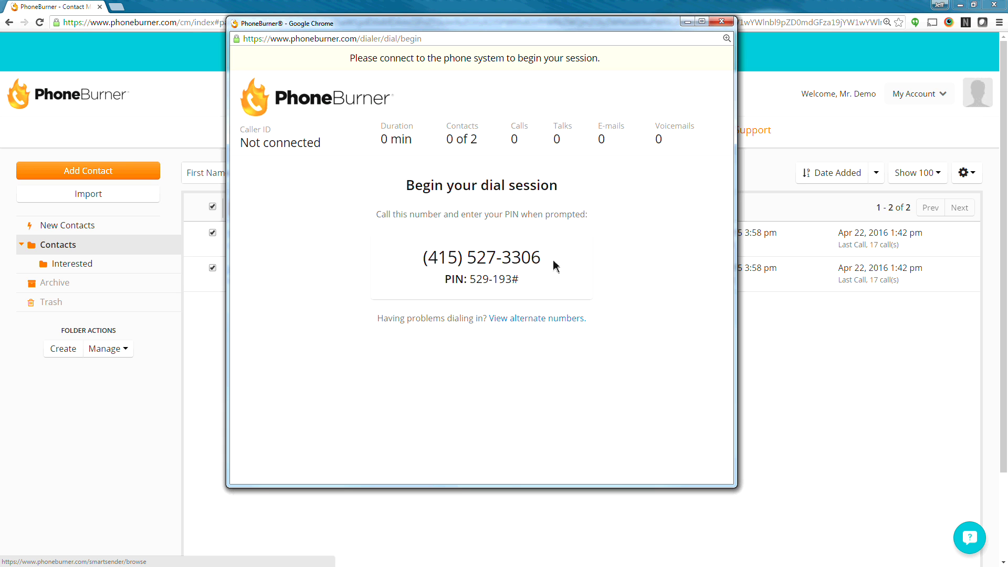
Step: Note the dial-in number and connect the dial session to the phone system
left_click_drag(542, 257, 424, 260)
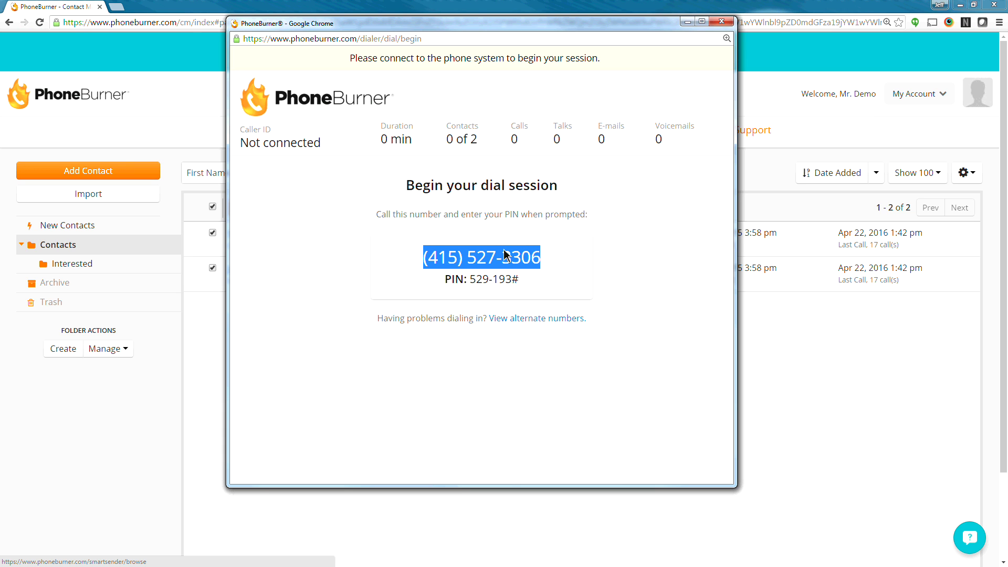
left_click(977, 226)
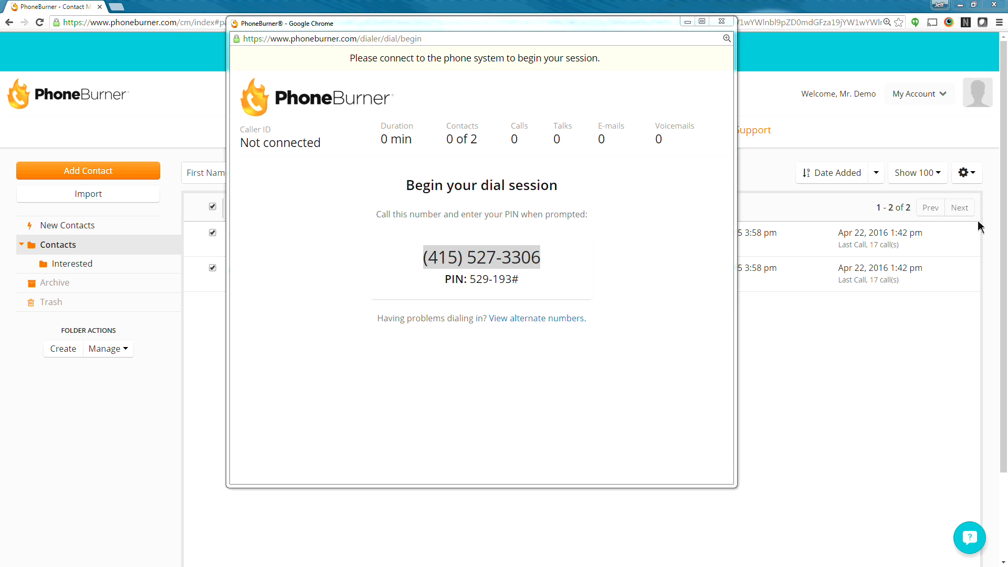
left_click(552, 301)
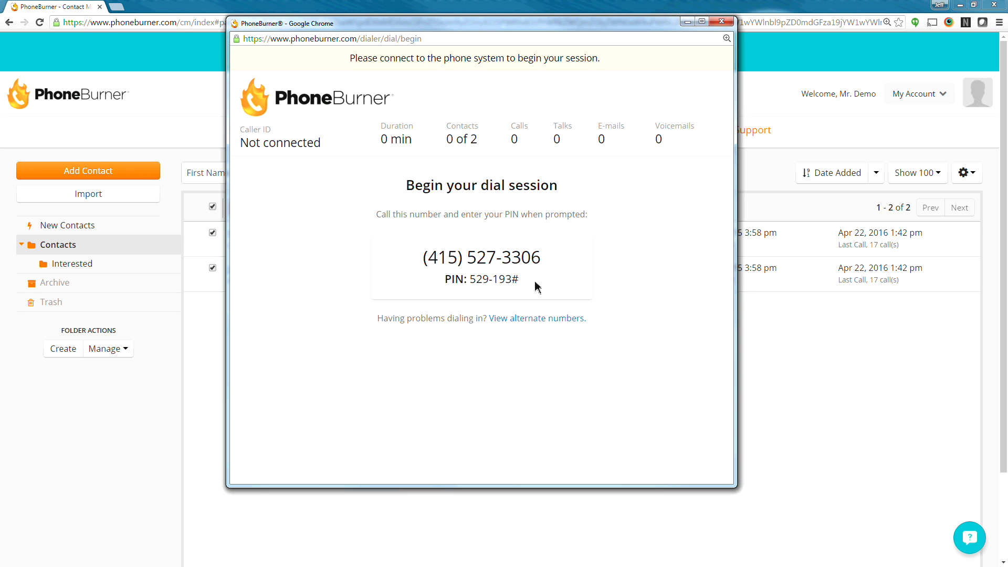
left_click(979, 301)
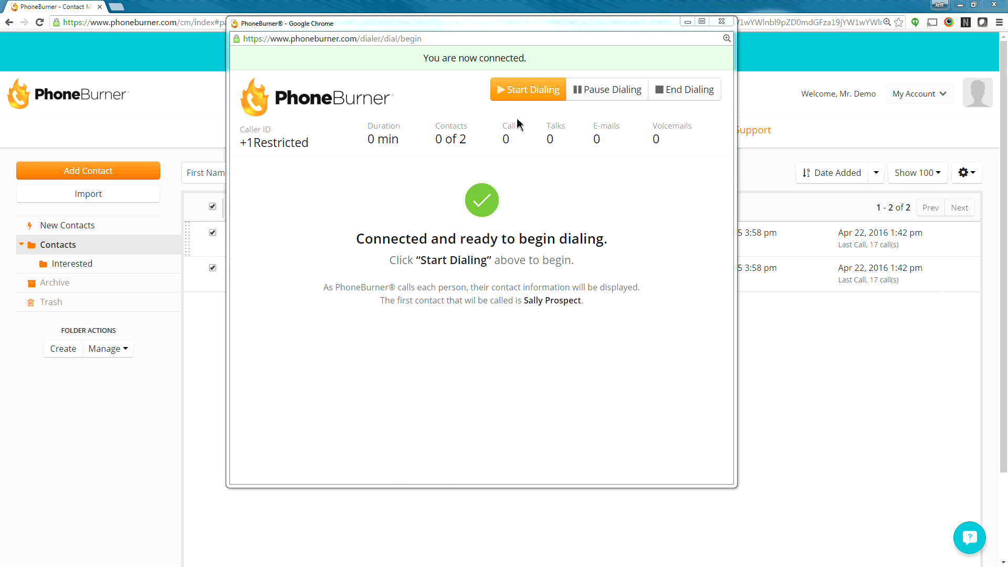
Step: Highlight the connected status, contact count and caller ID, then drag the dialer aside to reveal contacts
left_click_drag(554, 63, 423, 59)
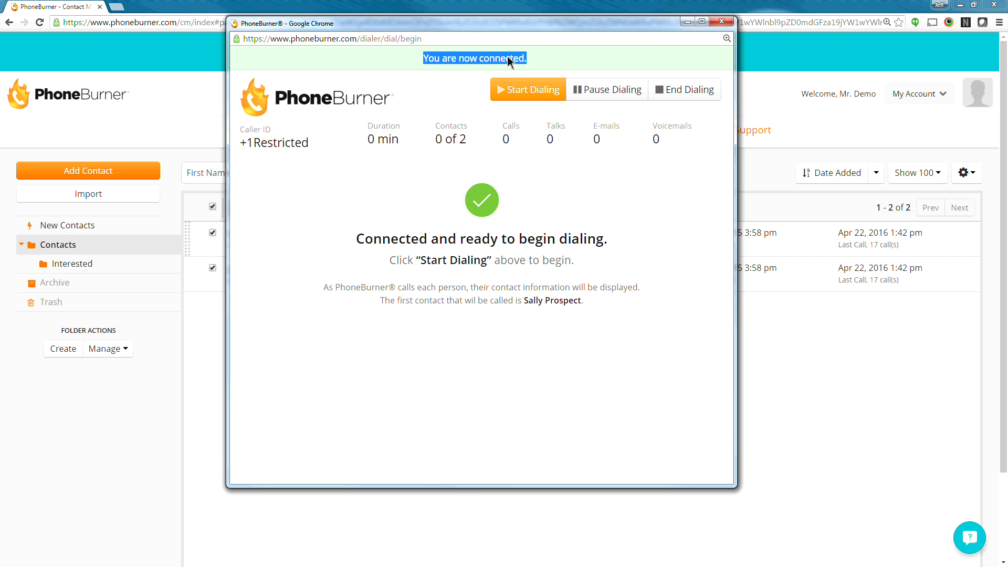
left_click_drag(468, 140, 435, 142)
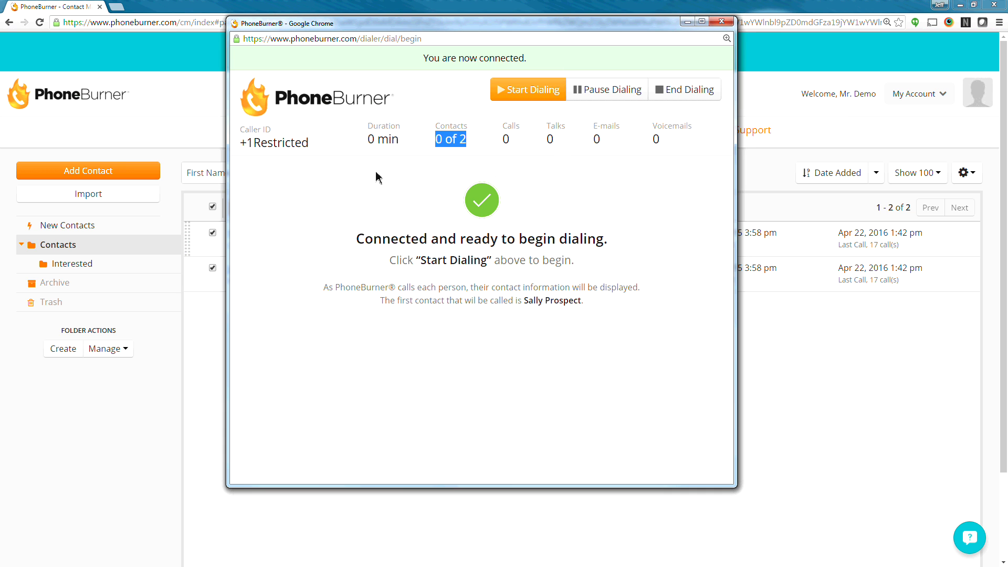
left_click_drag(322, 152, 250, 151)
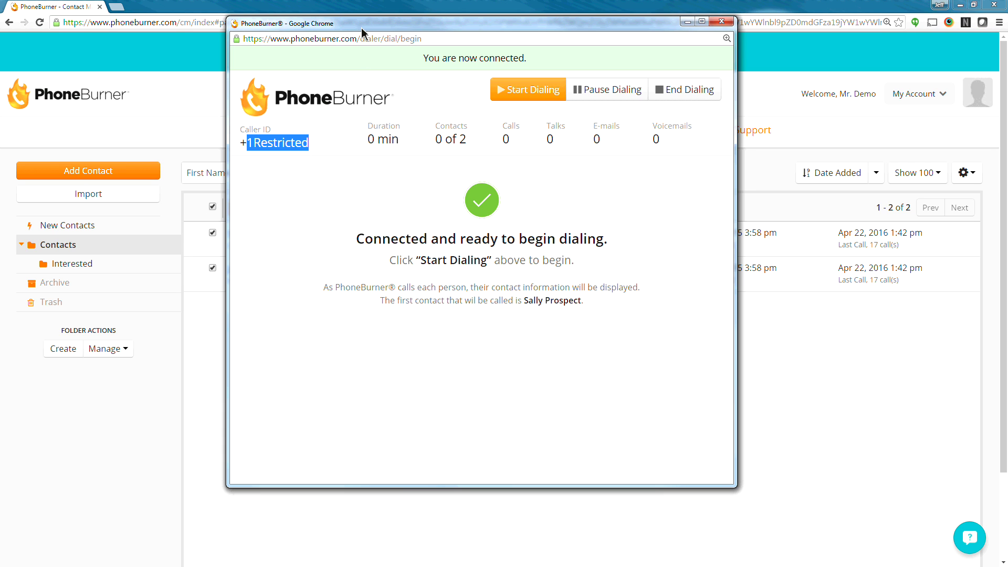
left_click_drag(362, 29, 1007, 100)
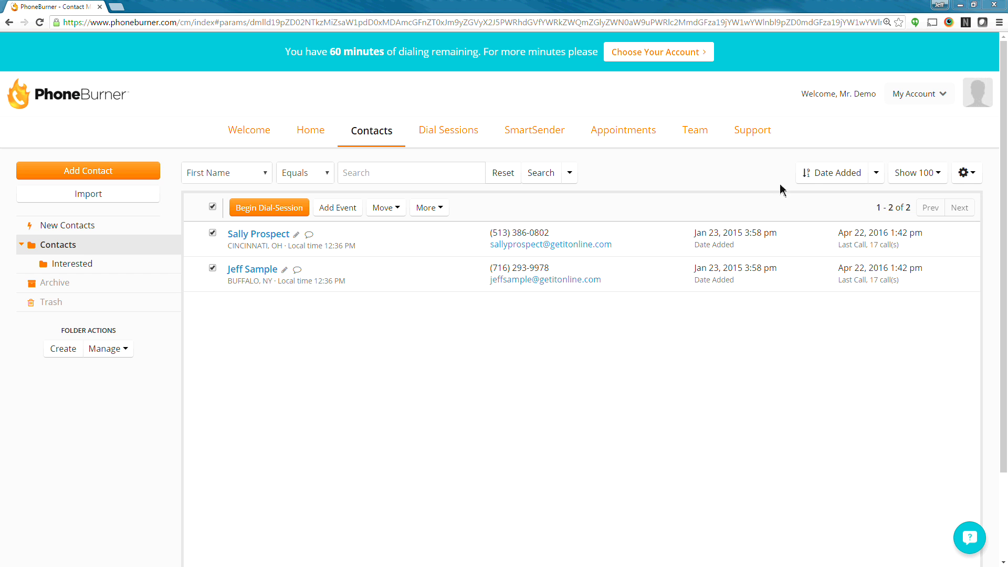
Step: Open Caller ID Setup from PhoneBurner Settings and drag the dialer window back to the centre
left_click(475, 131)
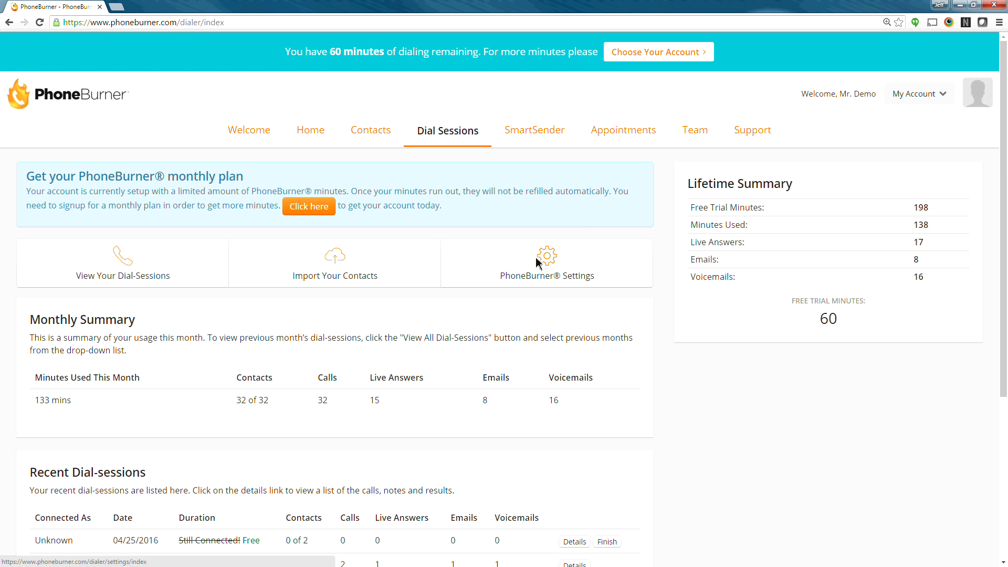
left_click(537, 262)
scroll(535, 263, "down", 3)
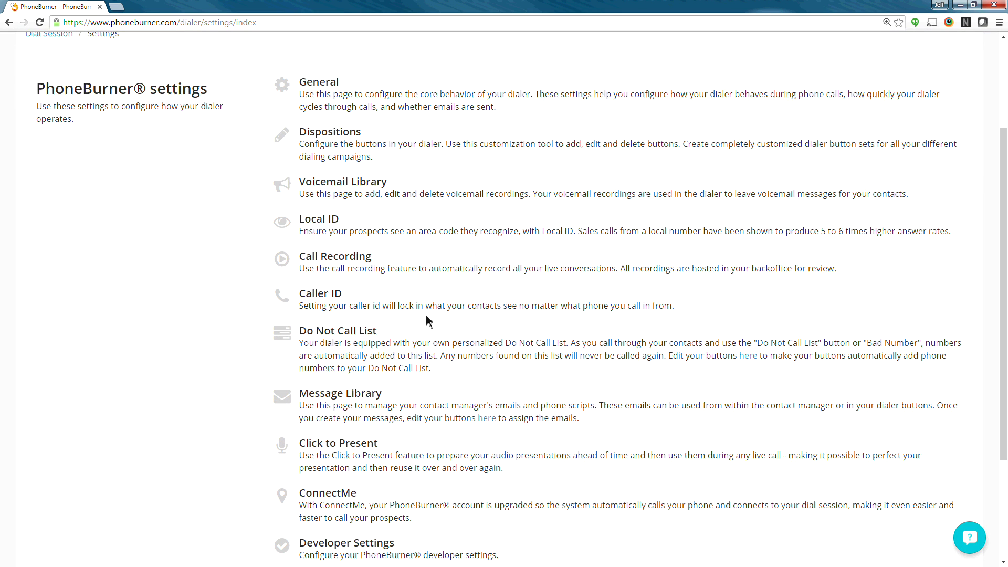
left_click(324, 277)
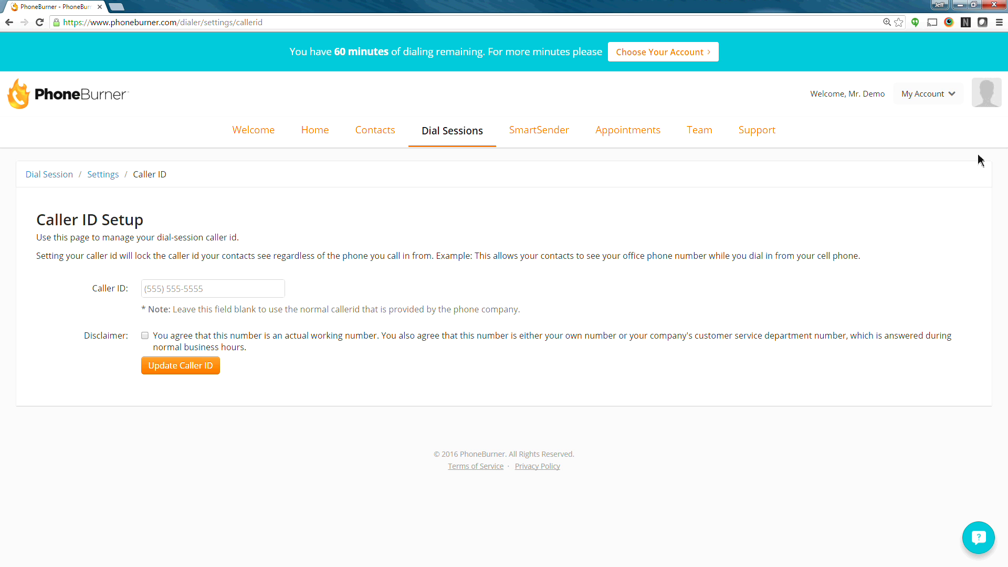
left_click_drag(967, 103, 357, 12)
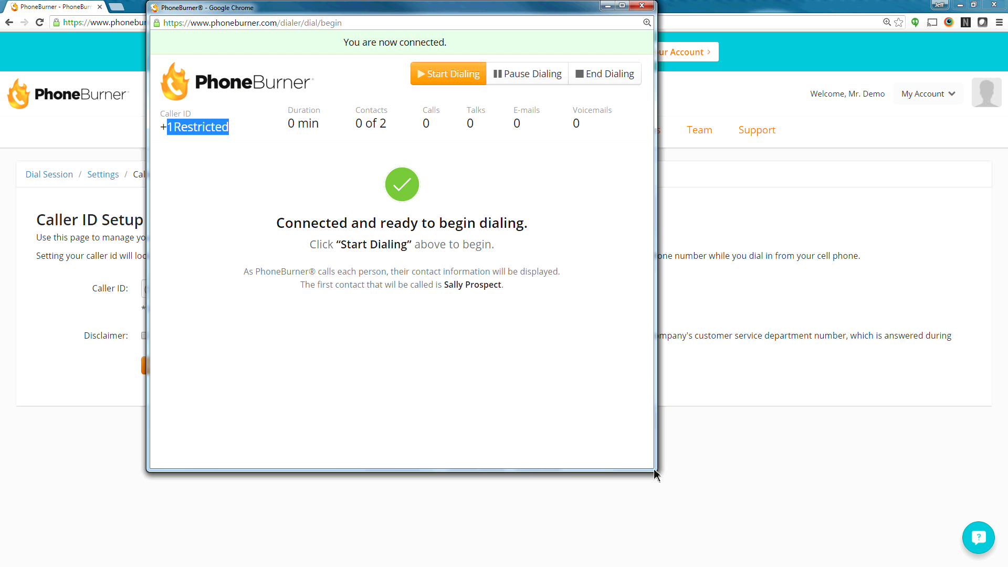
Step: Enlarge the dialer window to nearly full screen and start dialing the first of 2 contacts
left_click_drag(655, 472, 968, 565)
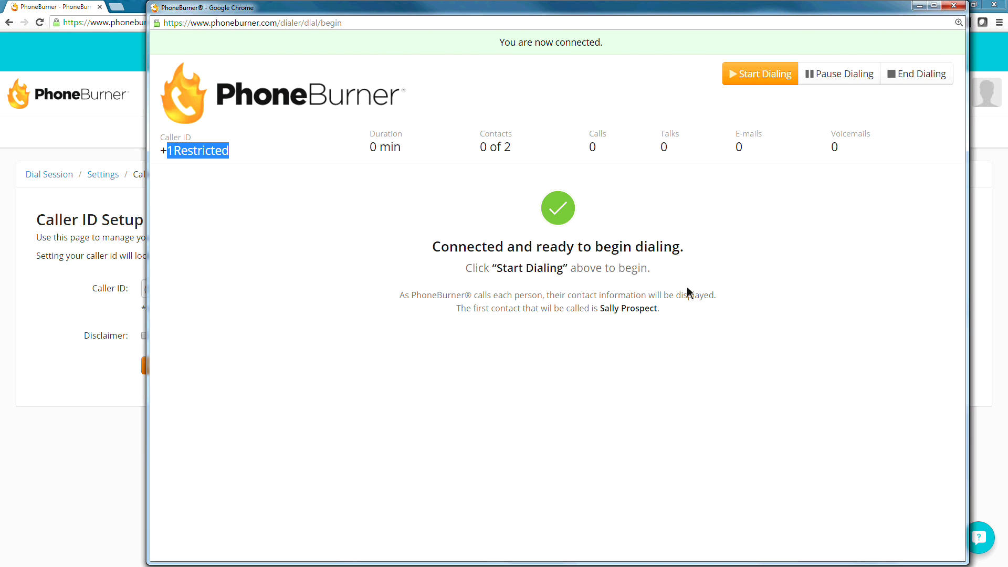
left_click(764, 75)
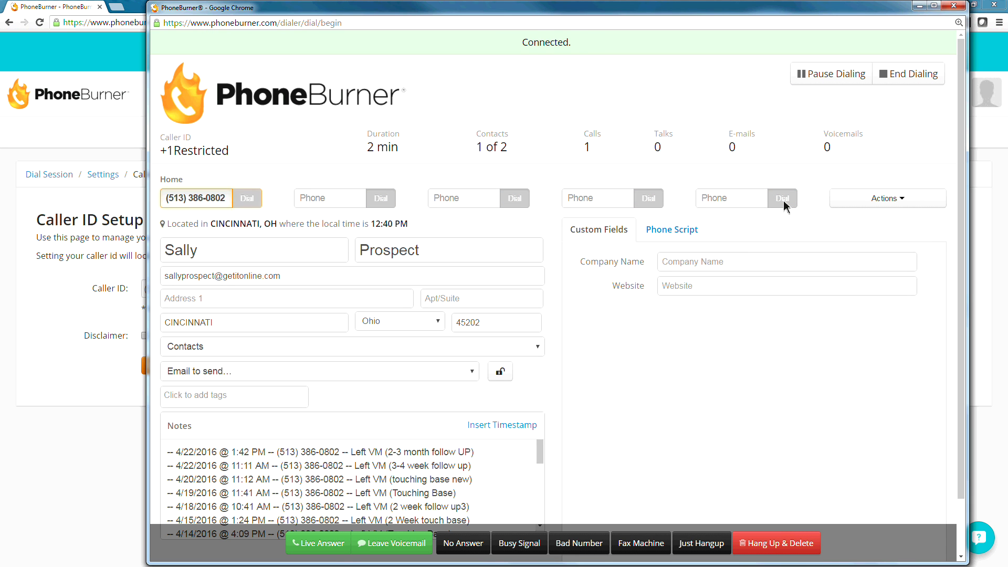
scroll(677, 360, "down", 1)
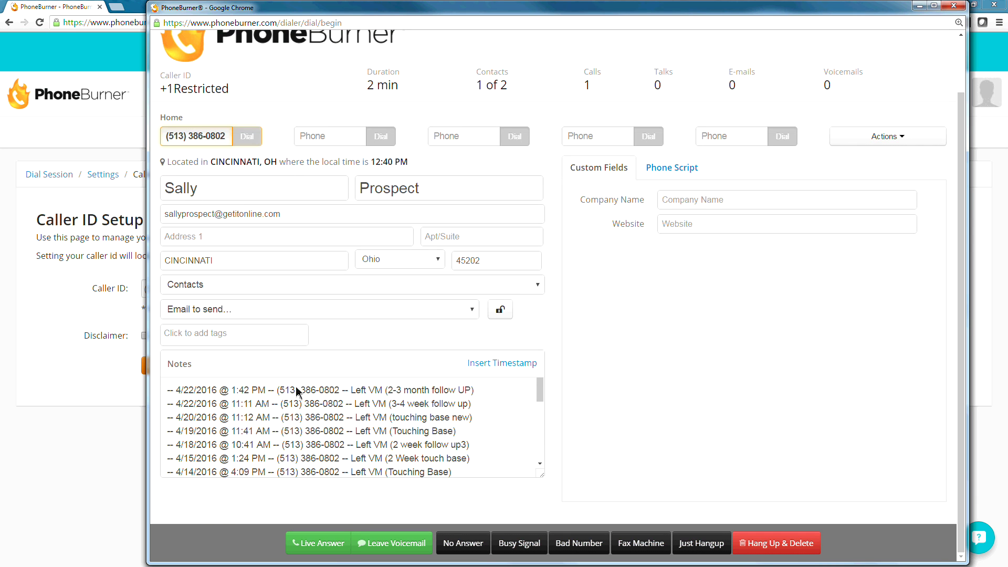
scroll(491, 423, "up", 1)
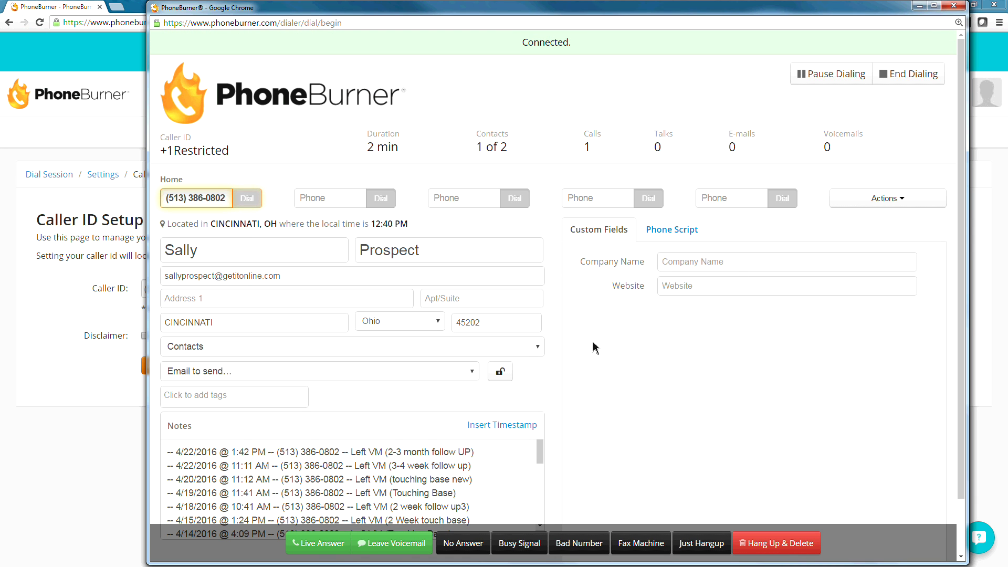
scroll(578, 383, "down", 1)
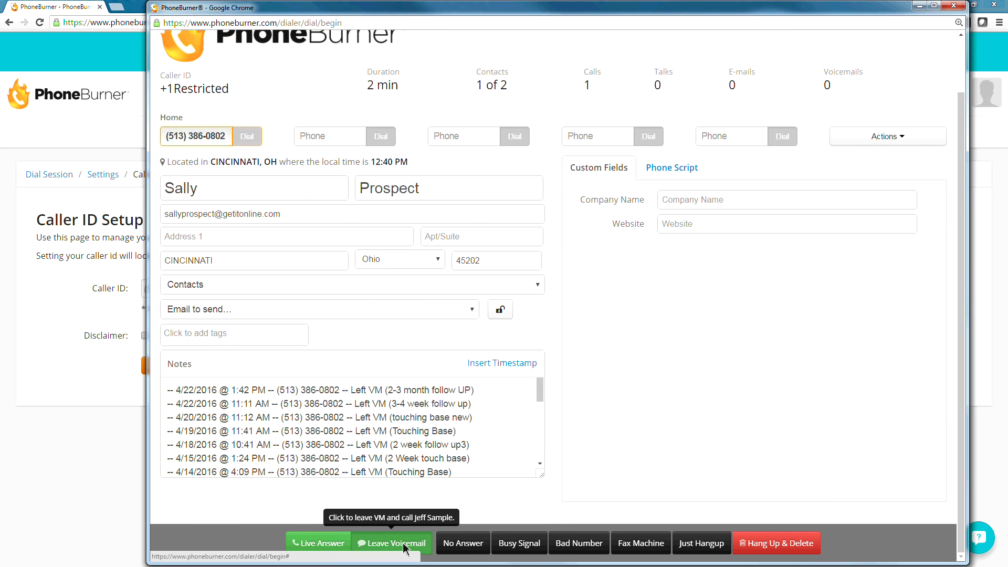
Step: Leave a voicemail for the first contact and log the second contact's call as Live Answer
left_click(392, 543)
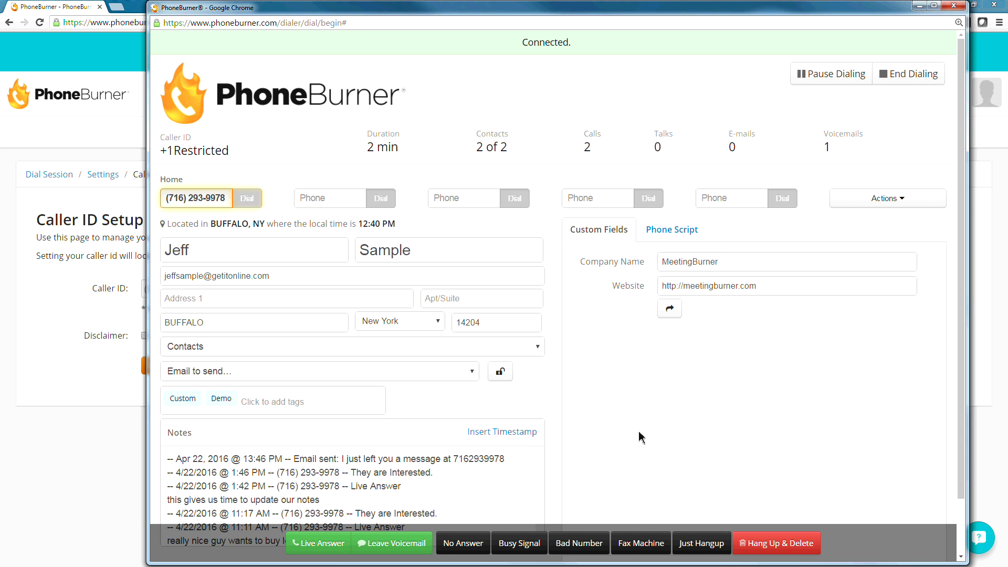
scroll(650, 416, "down", 1)
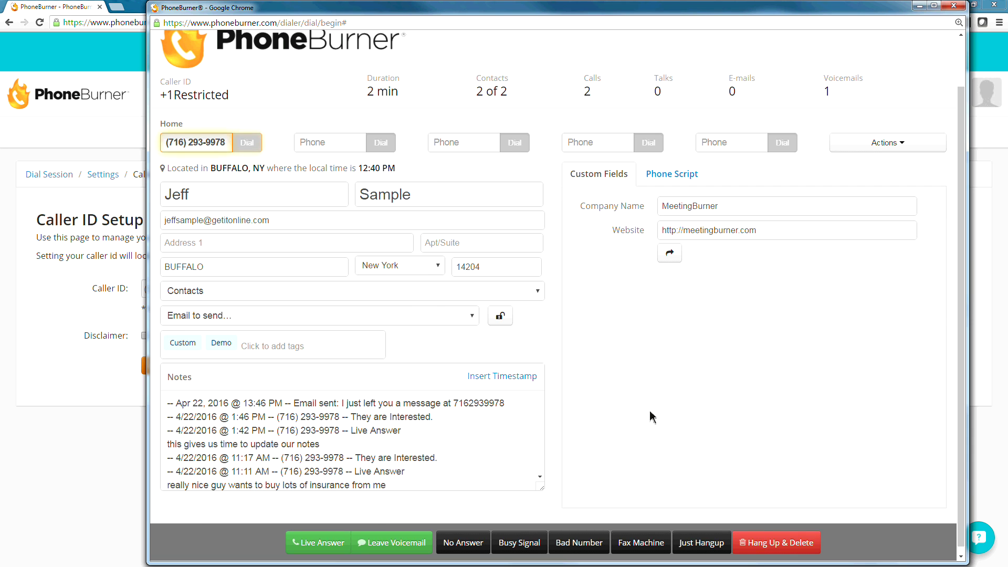
scroll(651, 416, "up", 1)
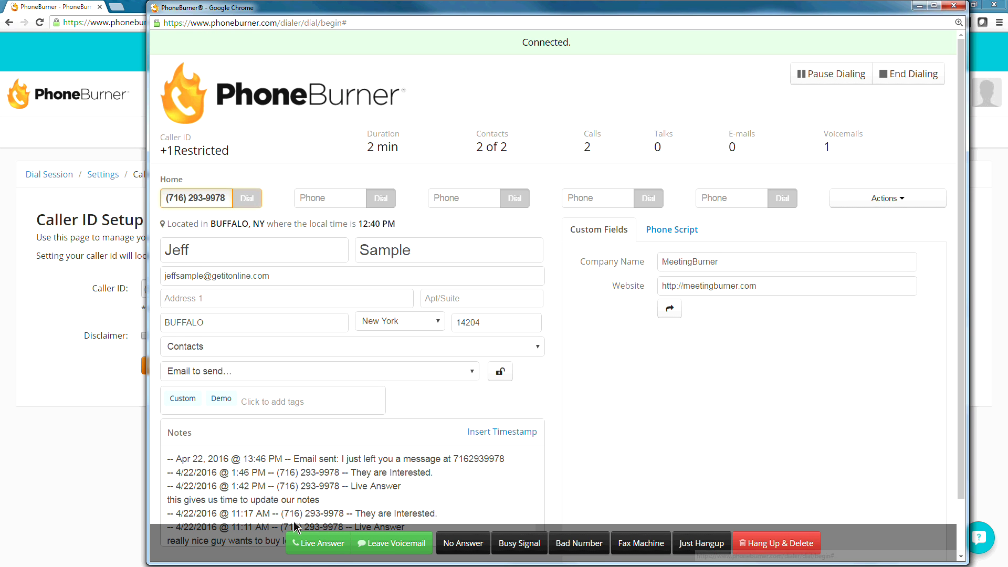
left_click(300, 544)
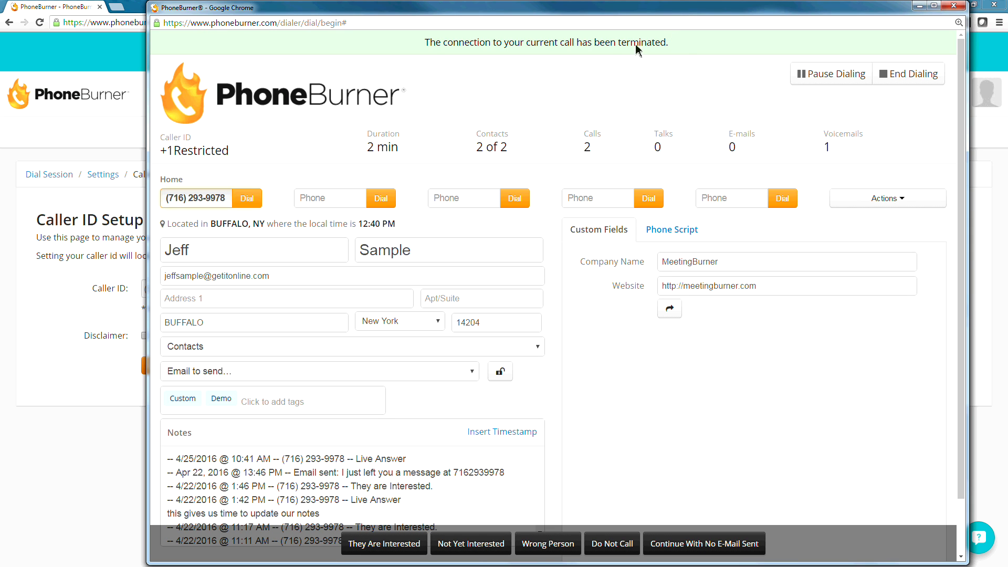
Step: Under the 10:41 AM Live Answer note, add the line 'great guy wants to buy my product or survice', removing a stray timestamp line
left_click_drag(678, 44, 427, 45)
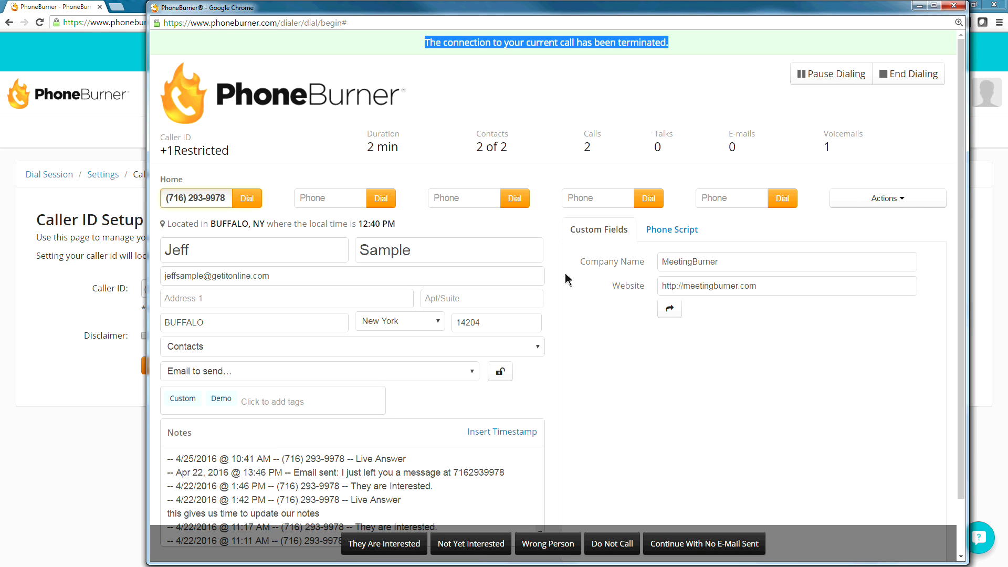
scroll(568, 274, "down", 2)
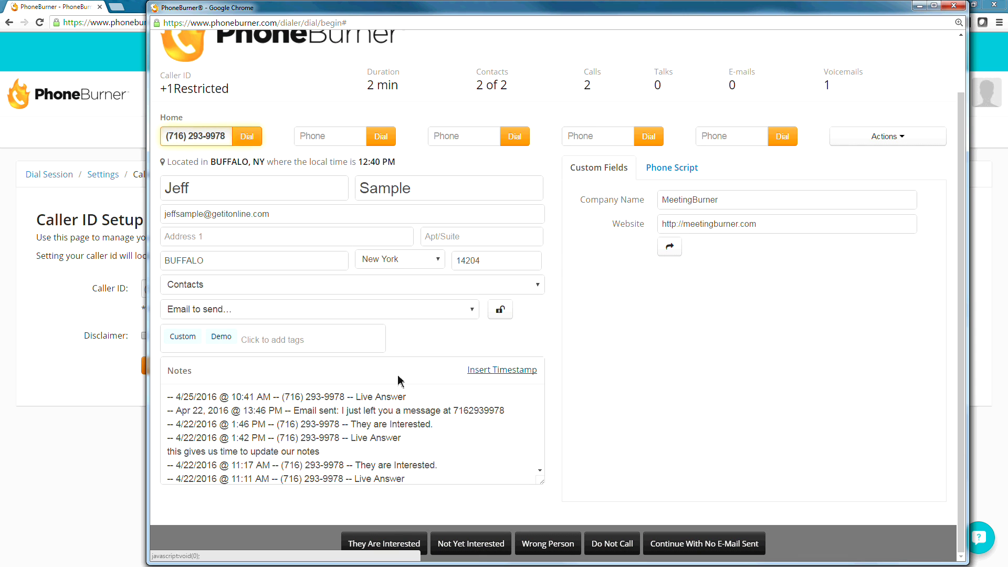
left_click(487, 371)
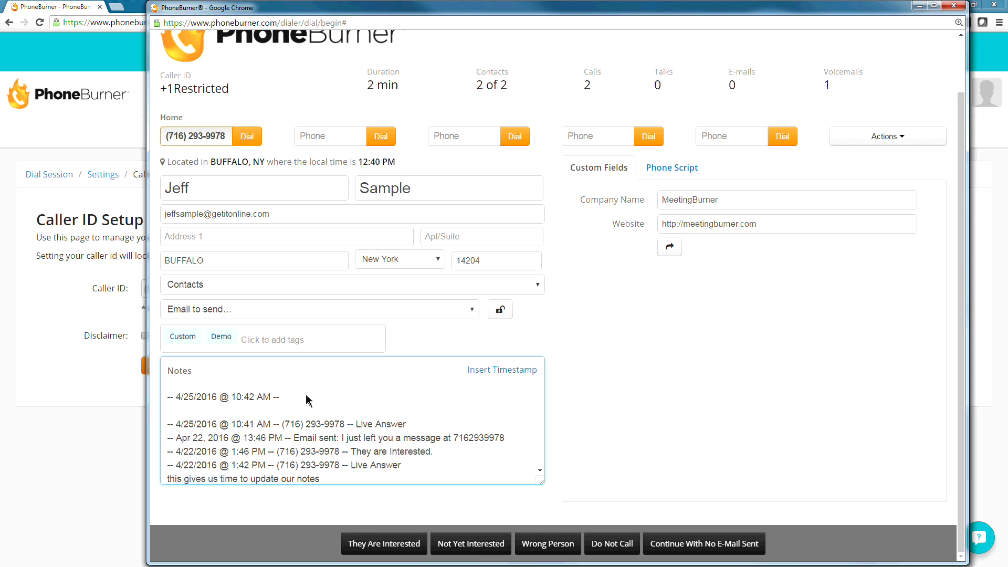
left_click_drag(241, 402, 159, 397)
key("Delete")
key("Delete")
key("Delete")
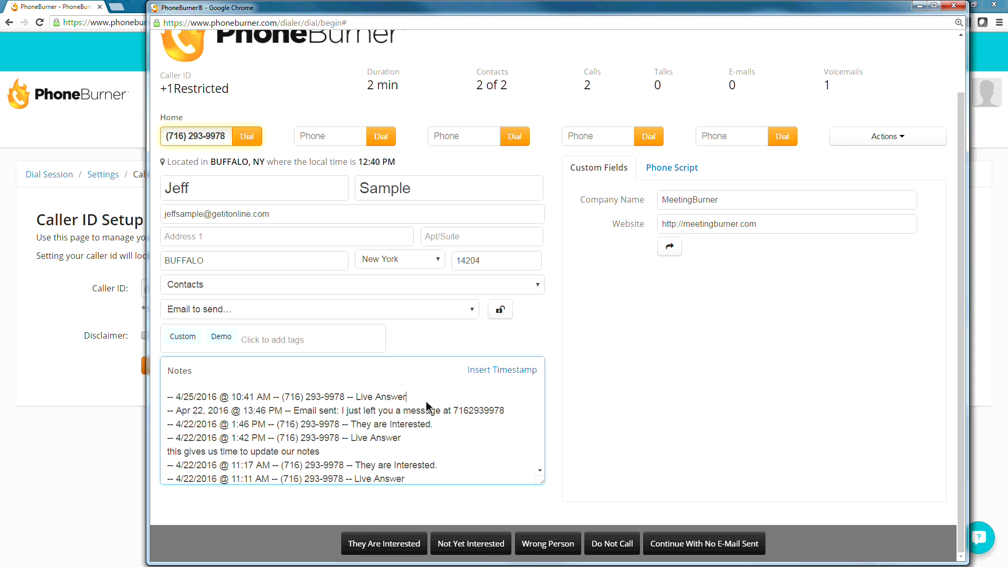
key("Return")
type("great gu")
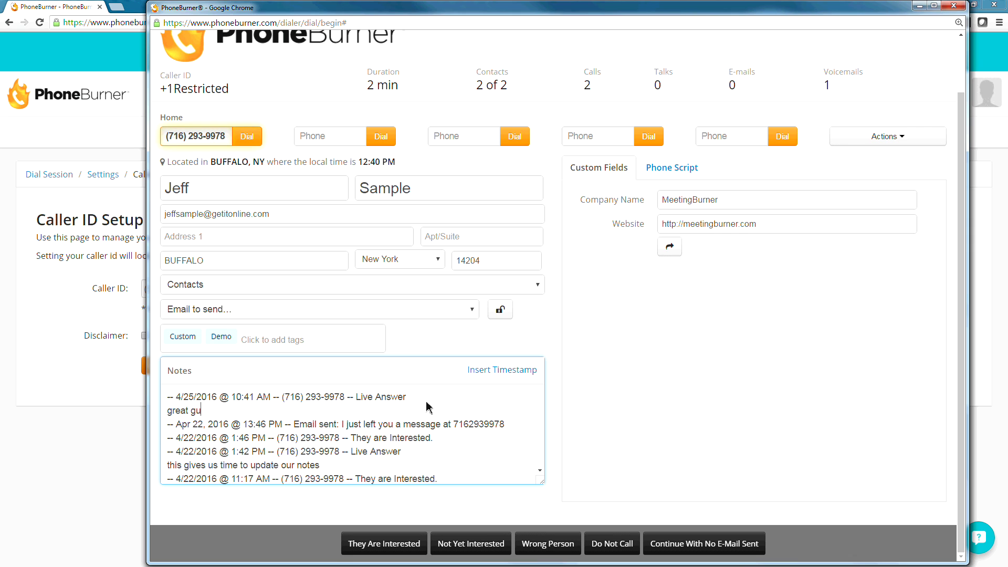
type("y wants to buy my product or su")
type("rvice")
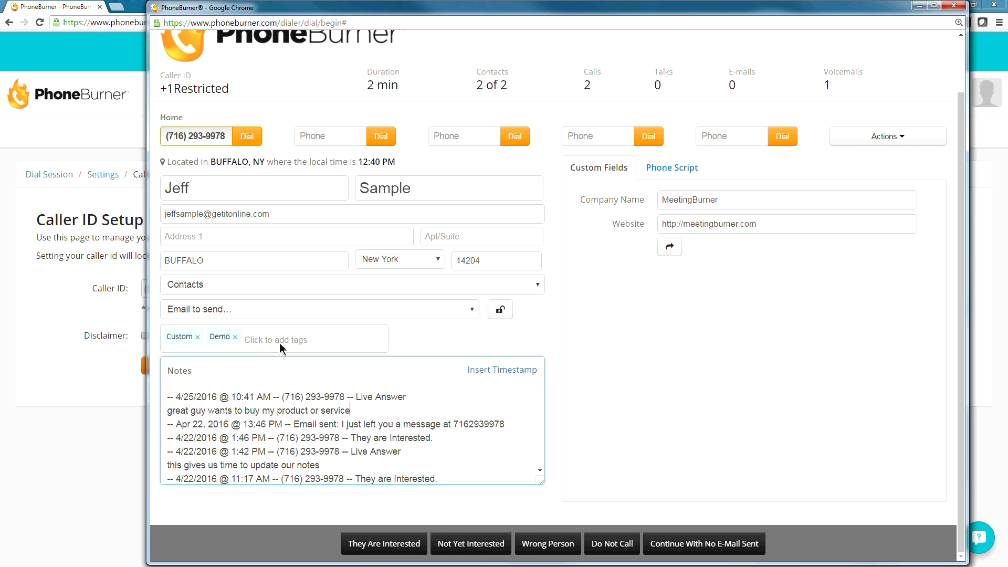
left_click(236, 338)
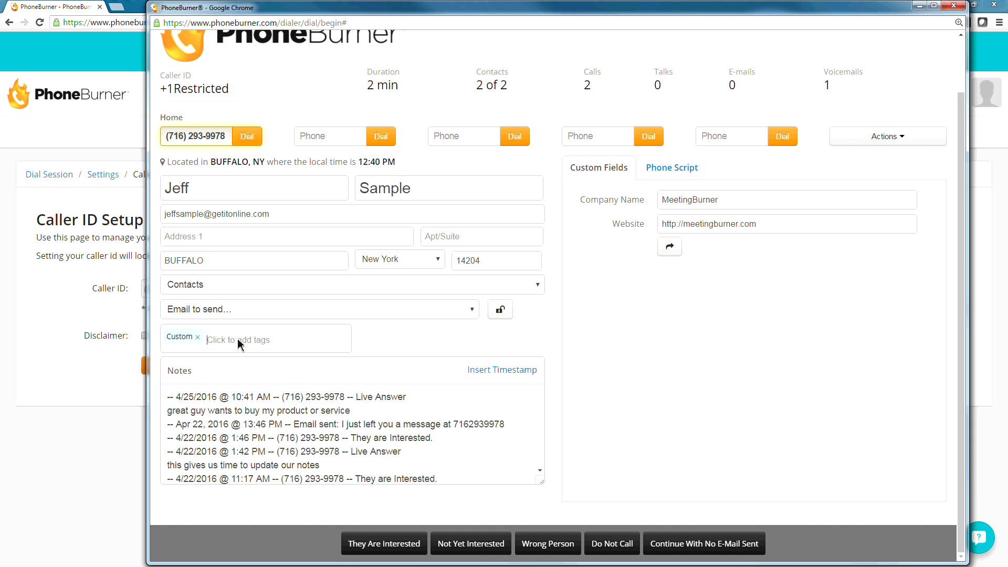
left_click(239, 344)
left_click(246, 395)
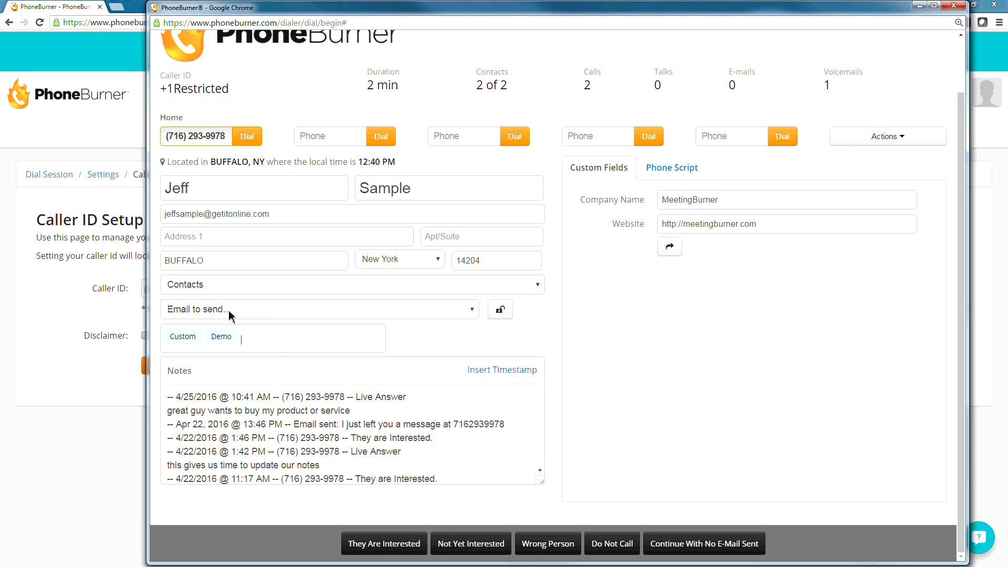
Step: Choose Live Answer Interested as the email to send and lock it with the padlock
left_click(255, 310)
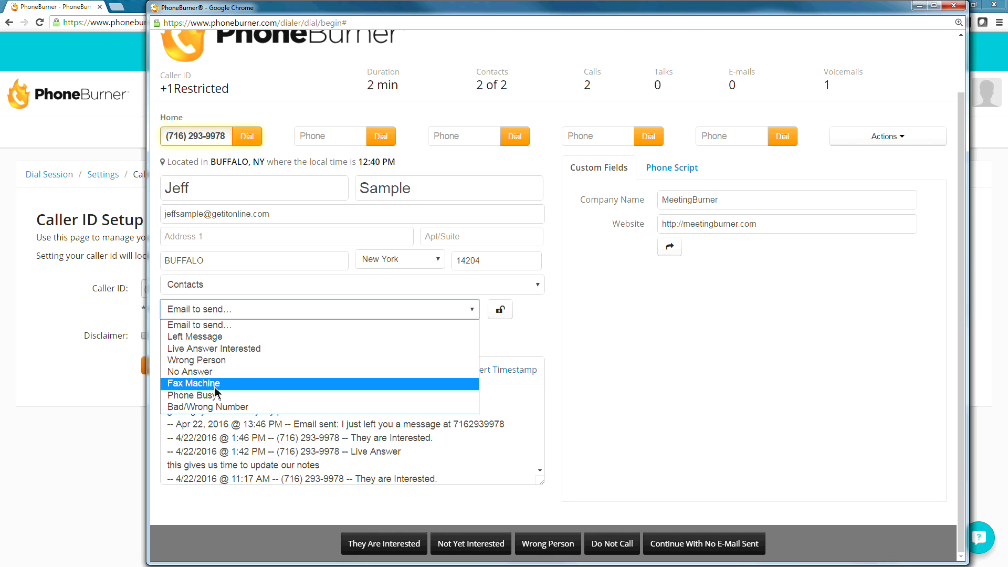
left_click(219, 350)
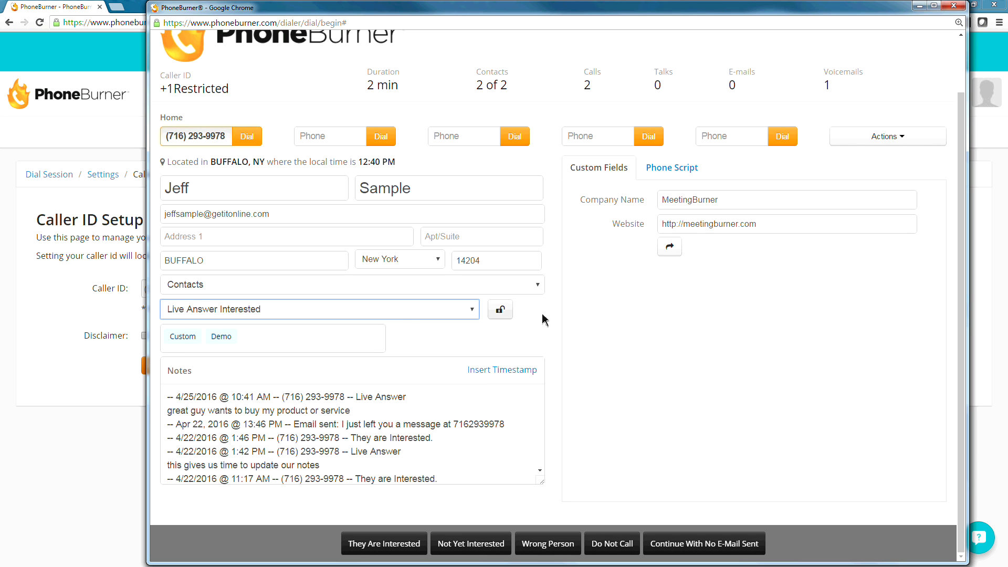
left_click(499, 311)
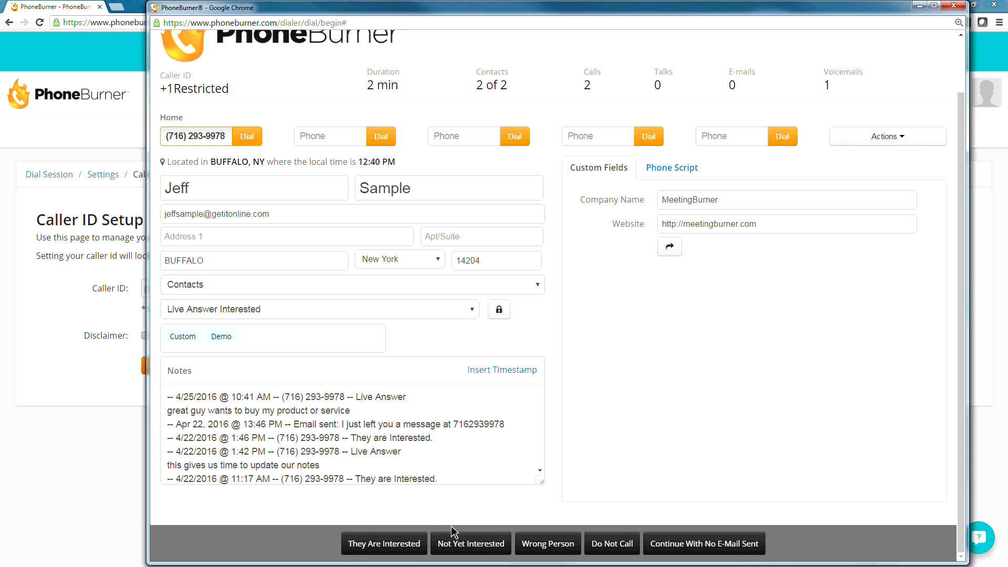
left_click(302, 293)
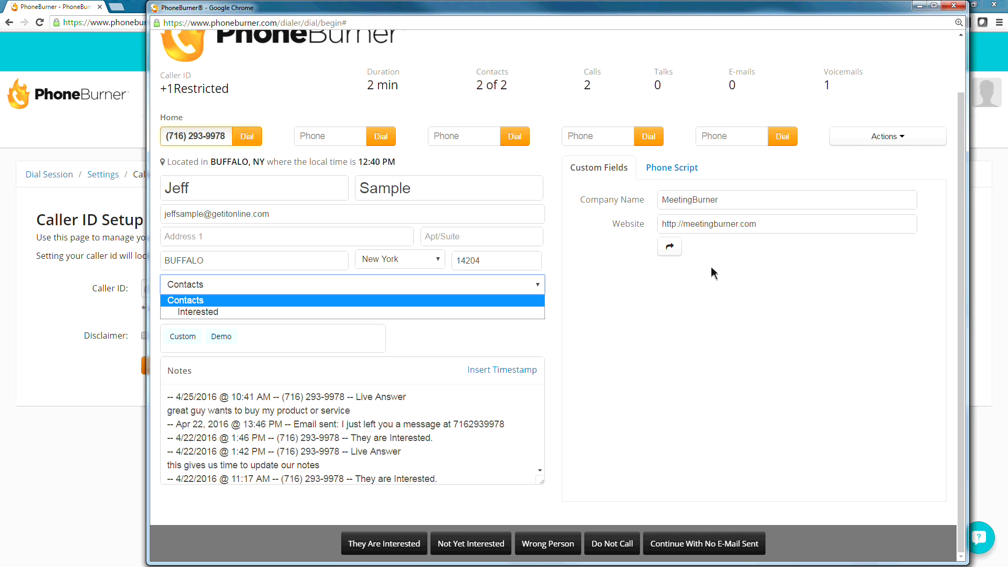
left_click(769, 222)
triple_click(700, 226)
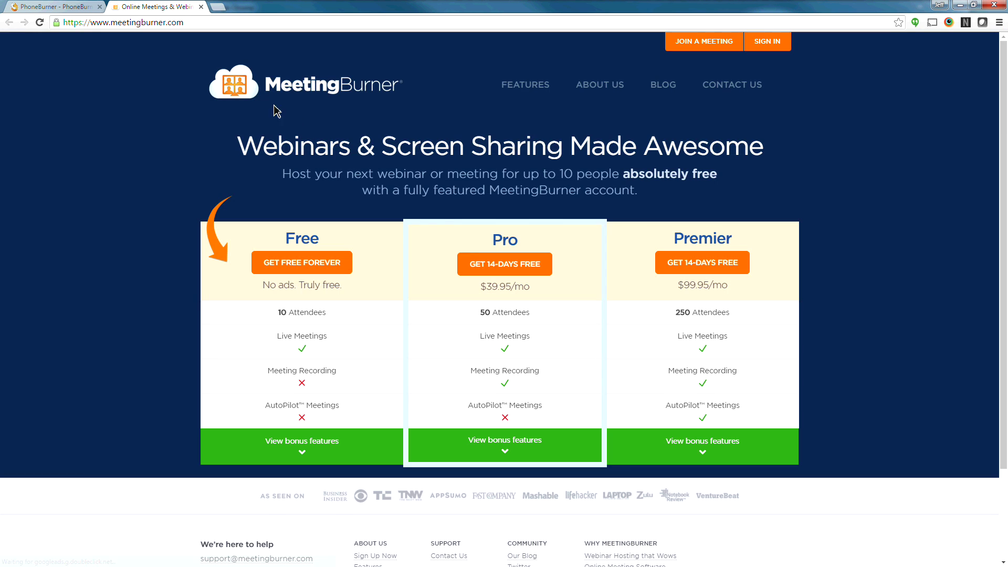
left_click(201, 7)
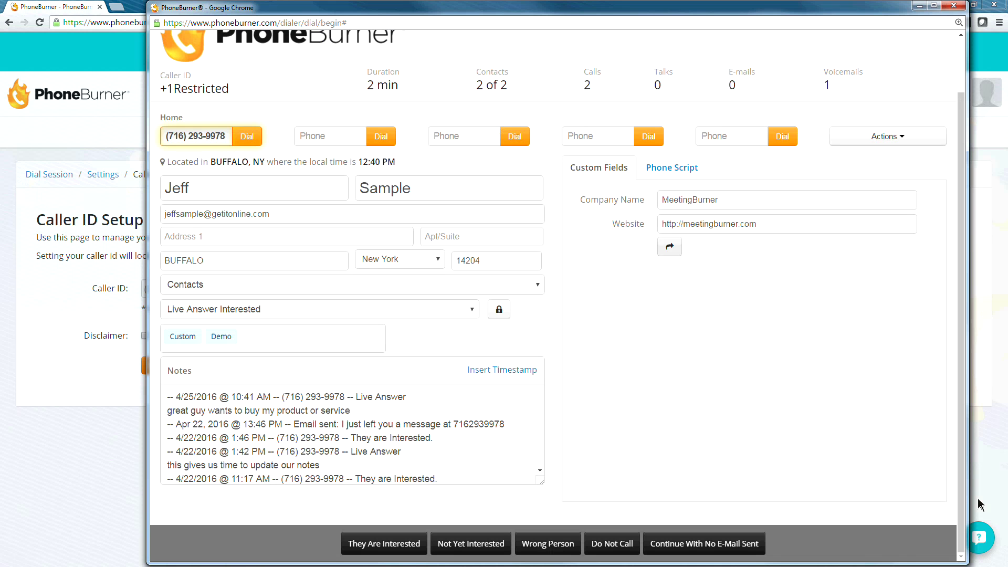
Step: Show the phone script and highlight the contact's name, caller's name and company MeetingBurner
left_click(669, 169)
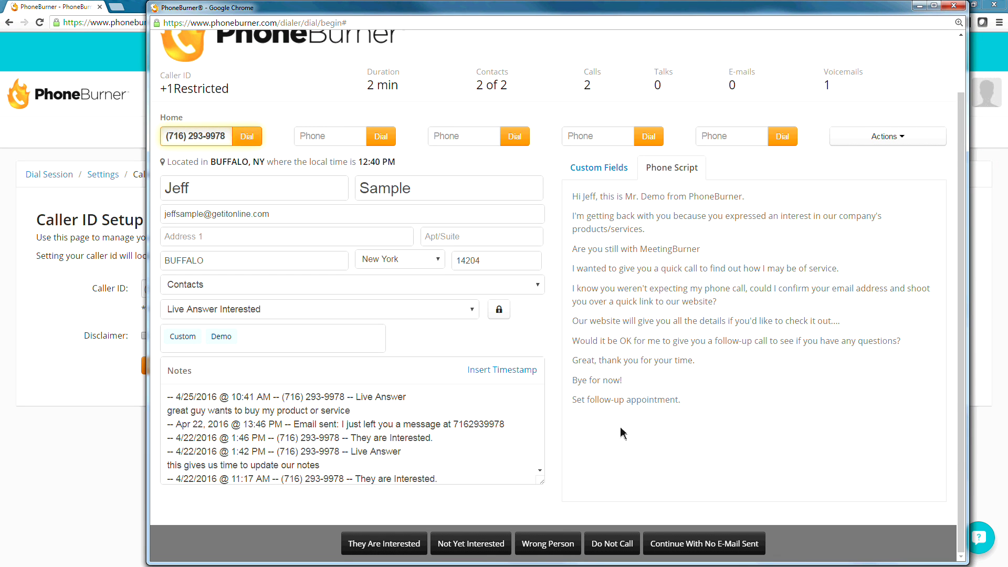
double_click(589, 197)
left_click_drag(626, 197, 660, 197)
left_click_drag(690, 15, 517, 10)
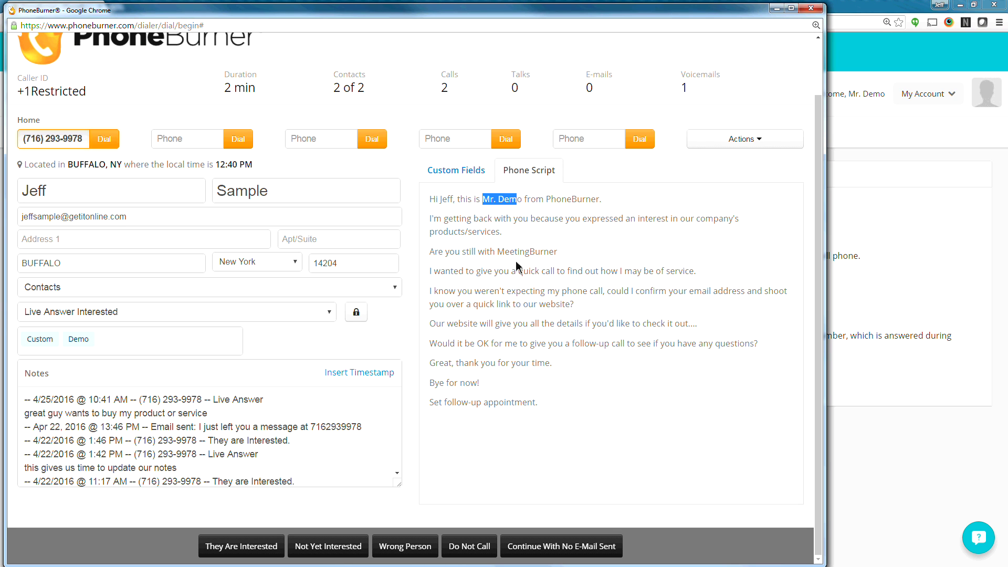
left_click_drag(568, 255, 507, 255)
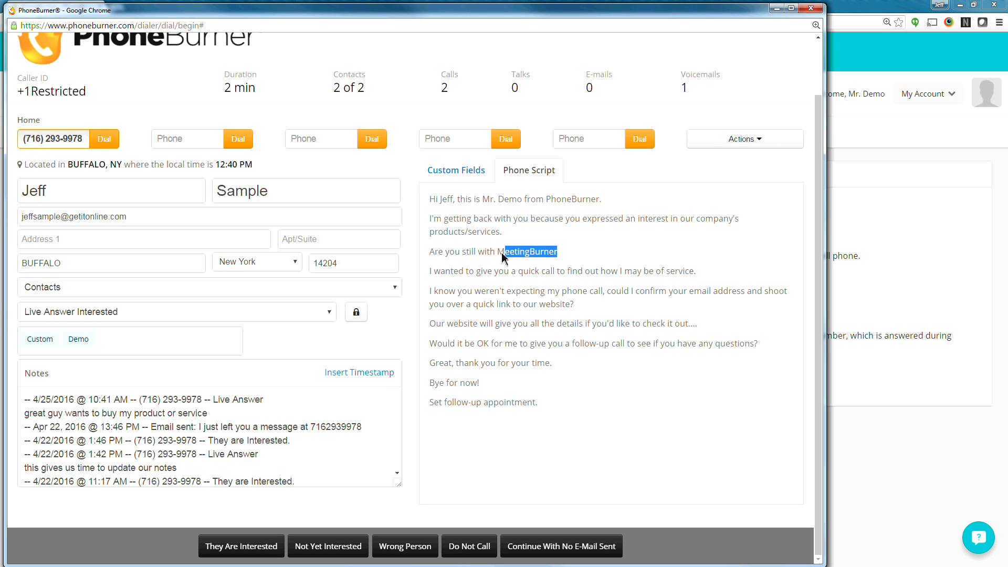
left_click_drag(502, 255, 497, 255)
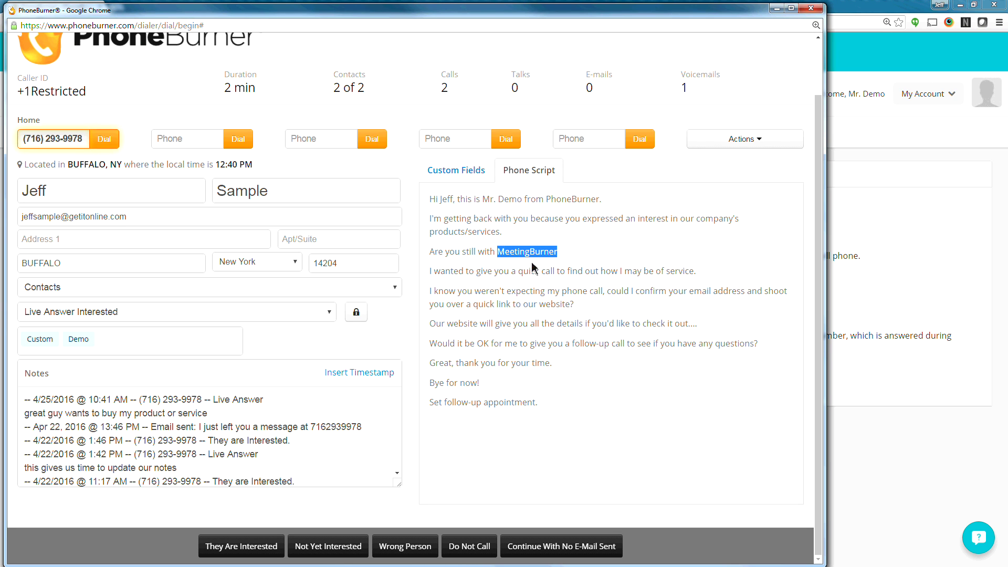
Step: Toggle between Custom Fields and Phone Script twice, ending on the phone script
left_click(478, 173)
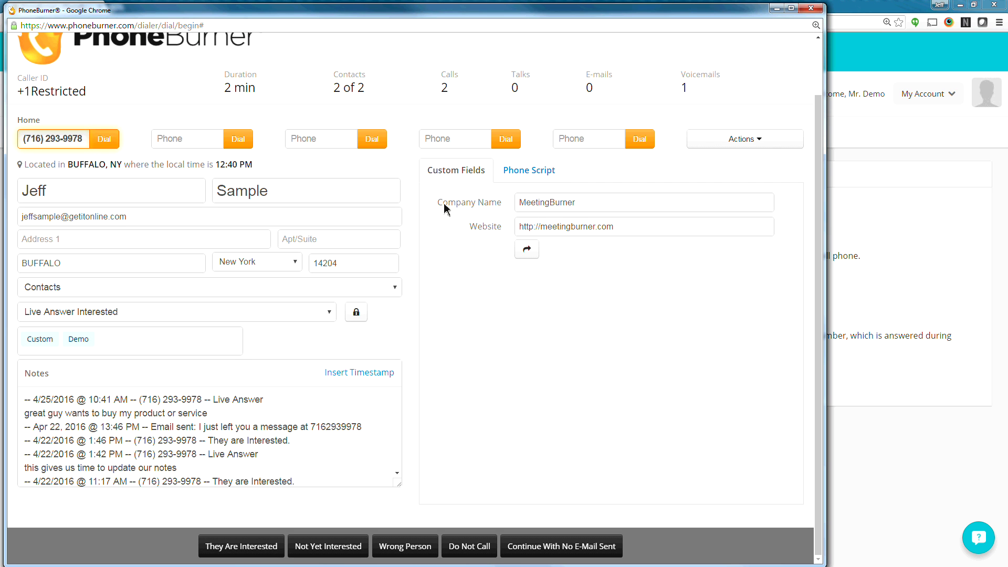
left_click(527, 170)
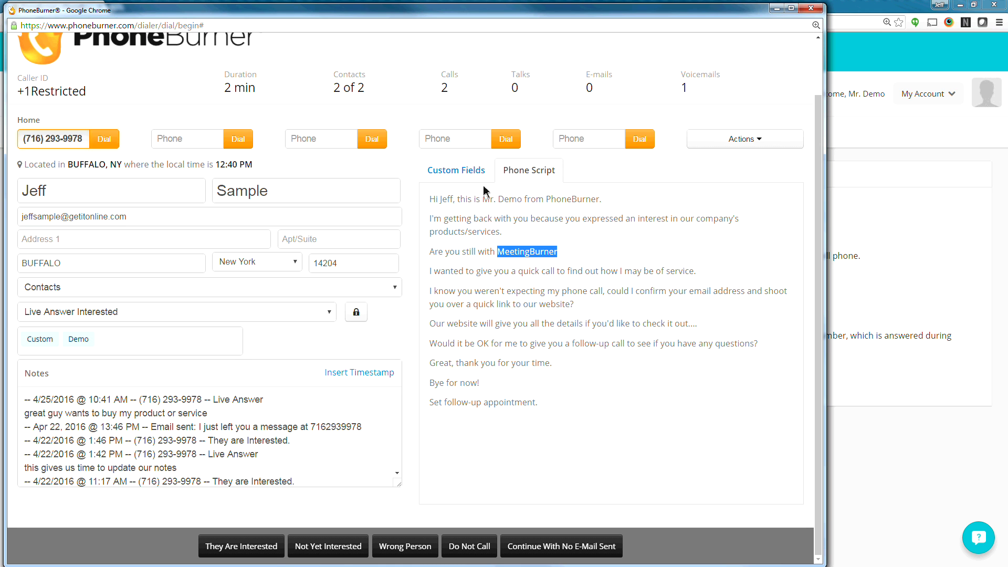
left_click(465, 170)
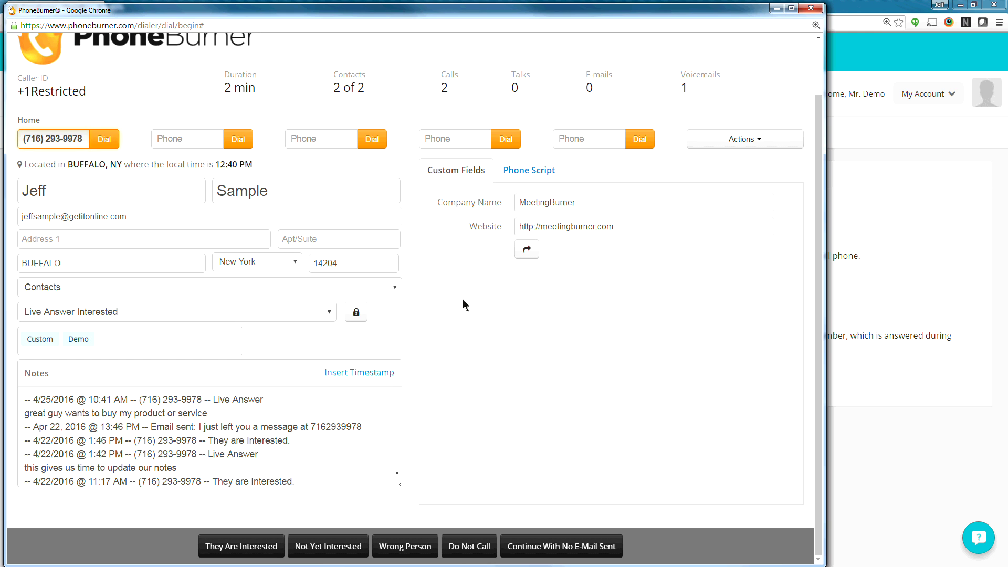
left_click(532, 172)
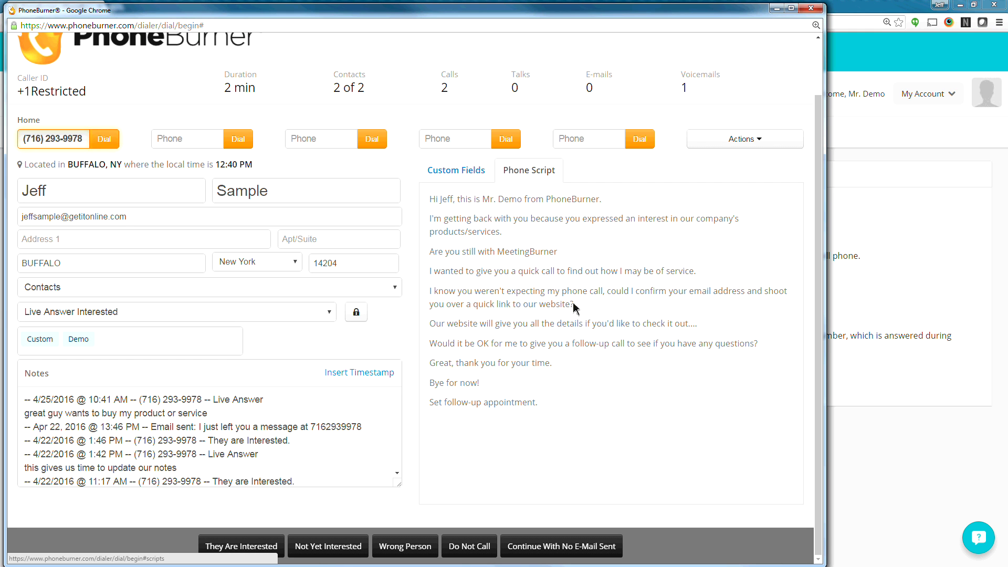
Step: Start a follow-up event from Actions > Schedule Followup in the Tue 4/26 11am slot
left_click(751, 142)
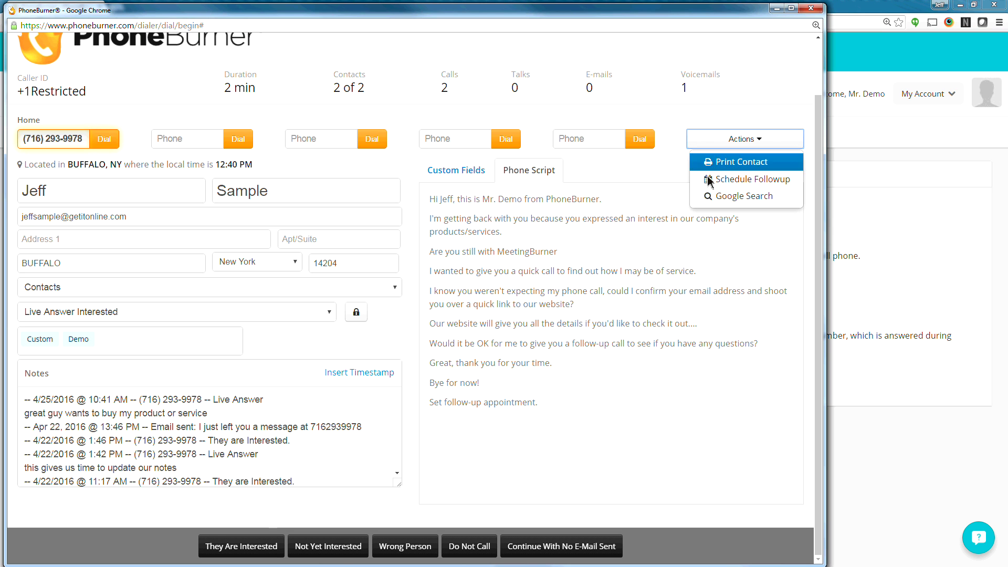
left_click(752, 182)
left_click_drag(567, 298, 86, 487)
left_click(474, 341)
left_click(513, 351)
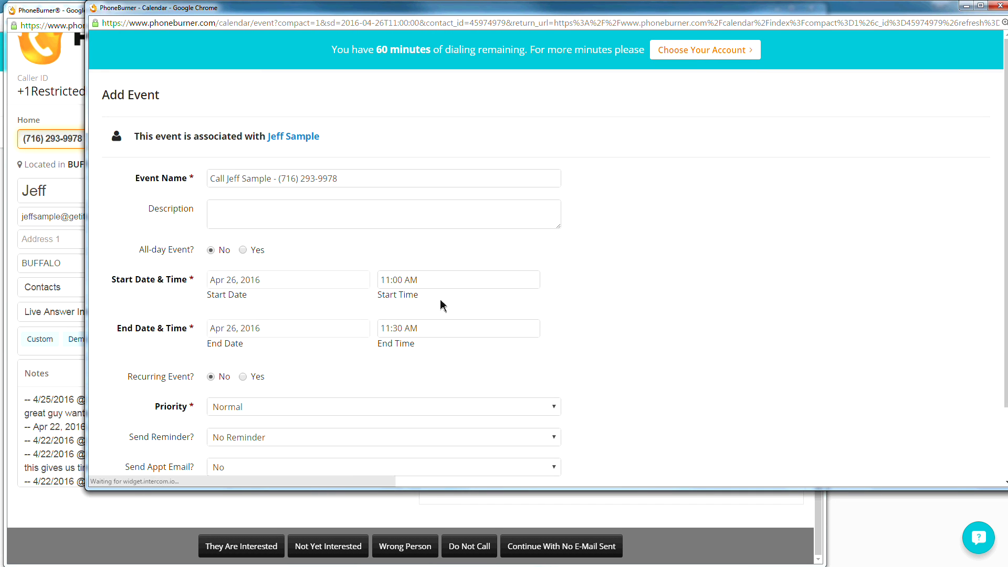
Step: Check the event's associated contact and set its reminder to 15 Minutes Before
scroll(441, 302, "down", 1)
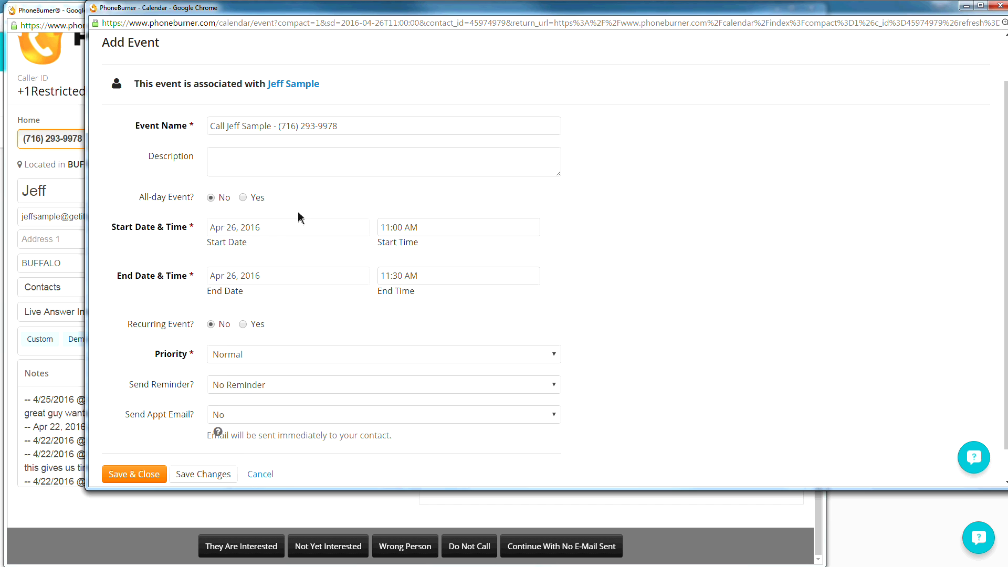
scroll(297, 216, "up", 1)
left_click_drag(338, 139, 195, 140)
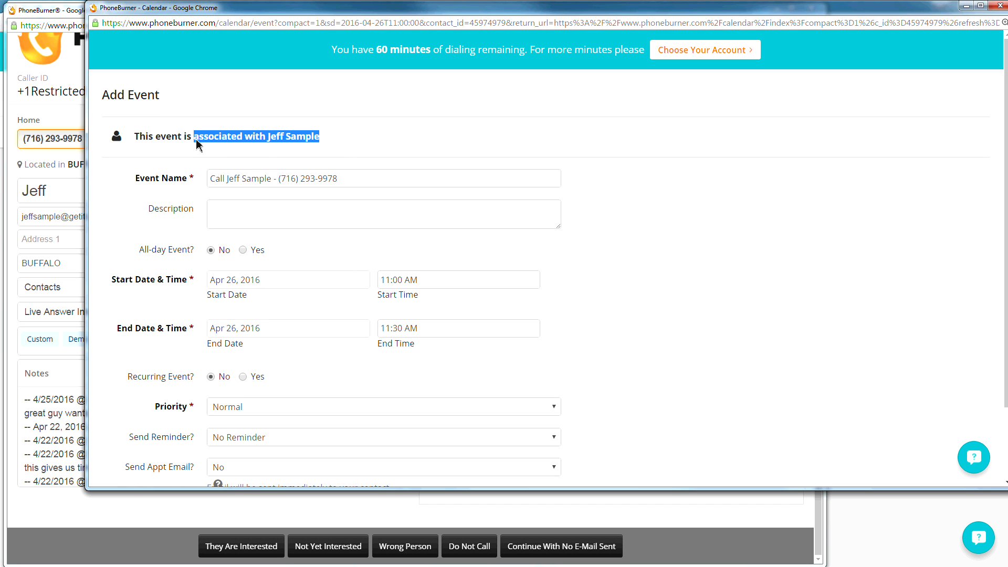
left_click(454, 156)
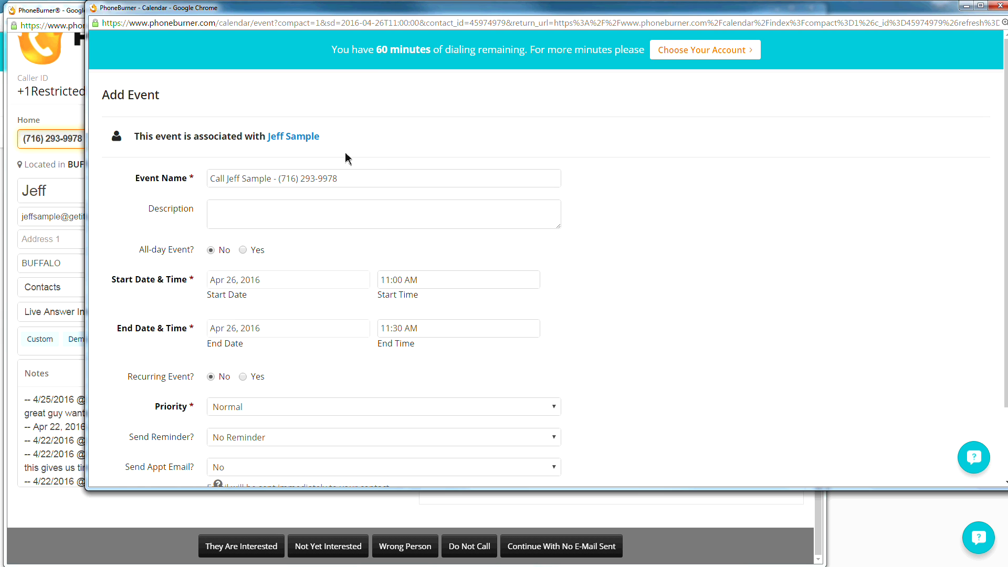
scroll(385, 143, "down", 2)
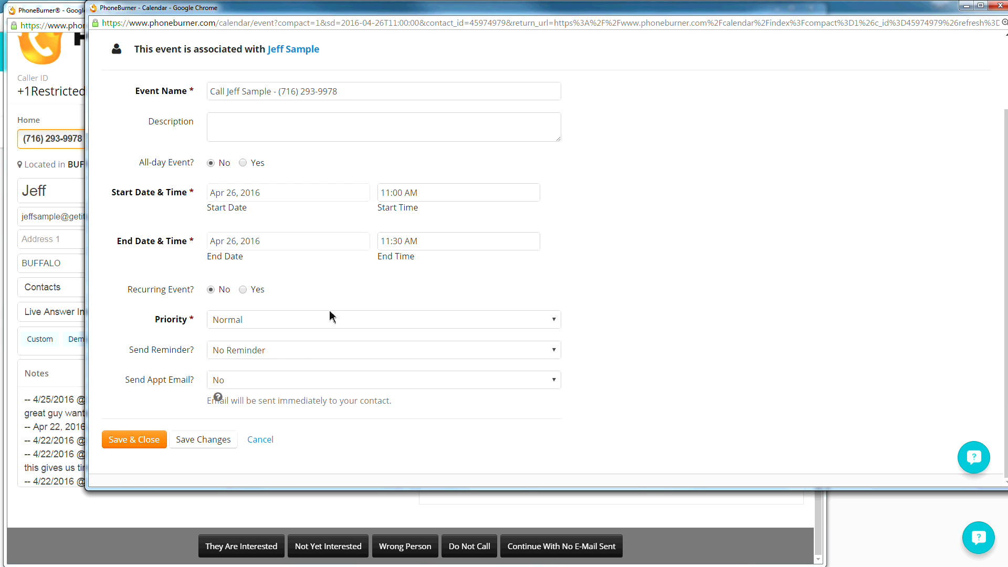
left_click(295, 349)
left_click(253, 392)
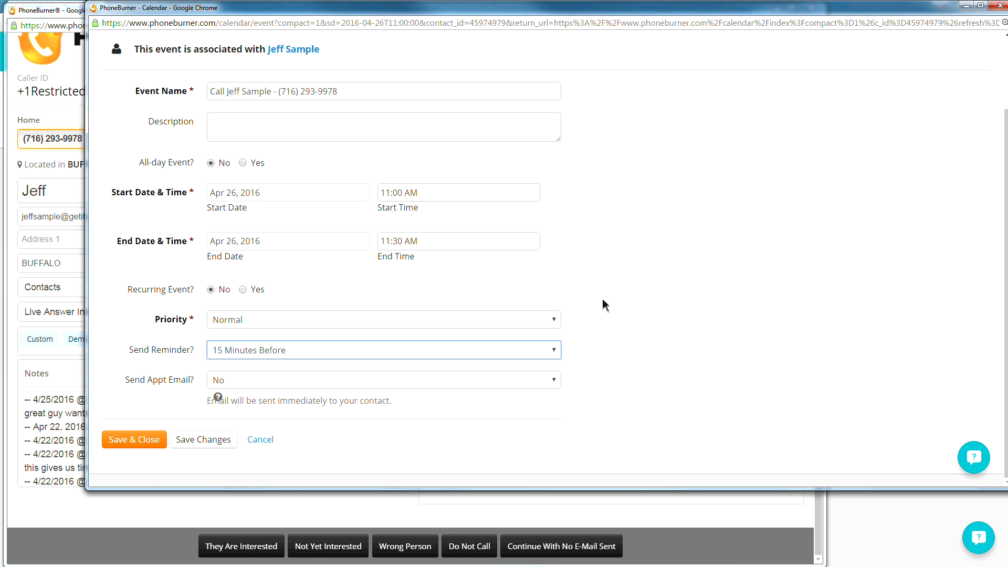
Step: Save the Apr 26 11:00 follow-up and view its export options
left_click(204, 446)
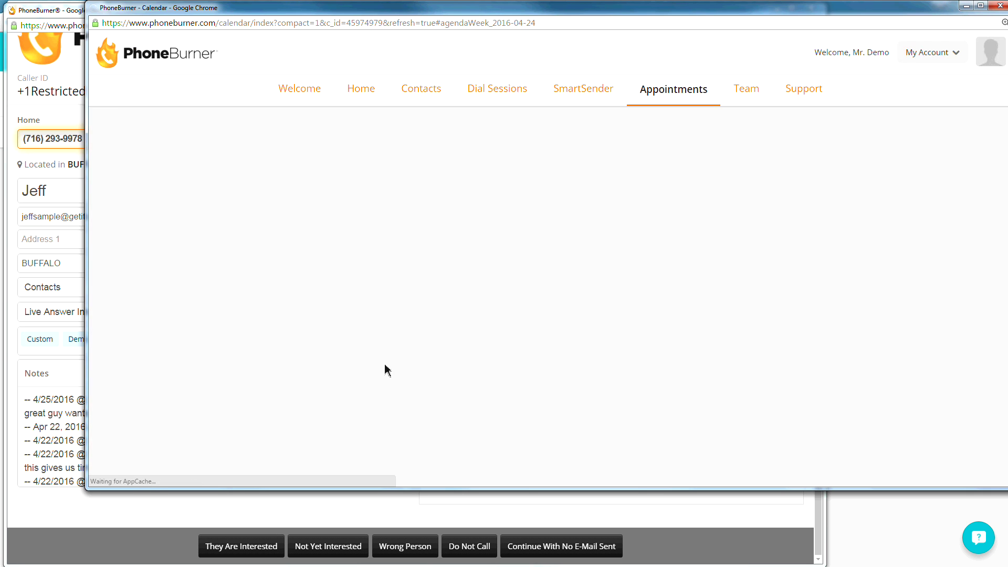
left_click(438, 334)
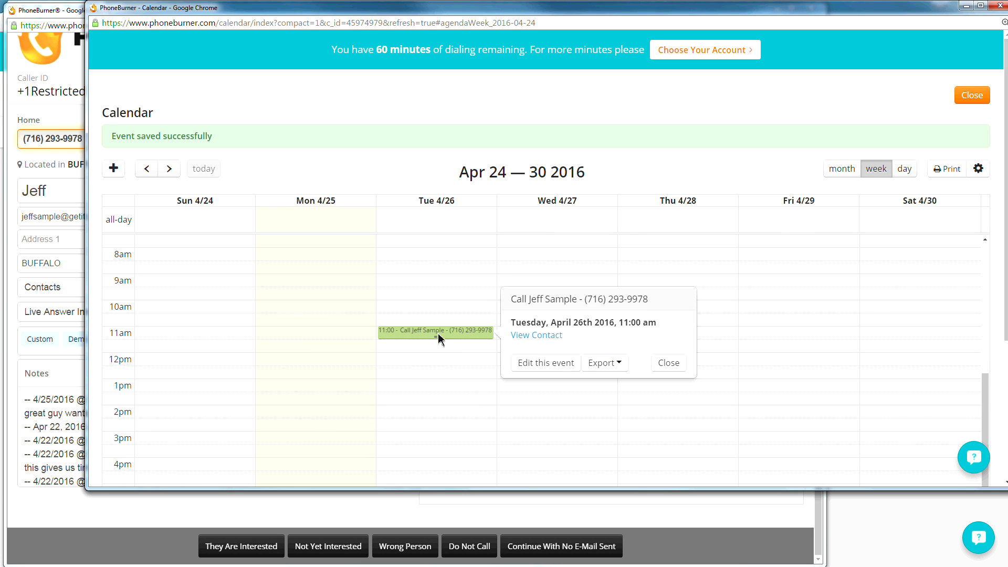
left_click(609, 363)
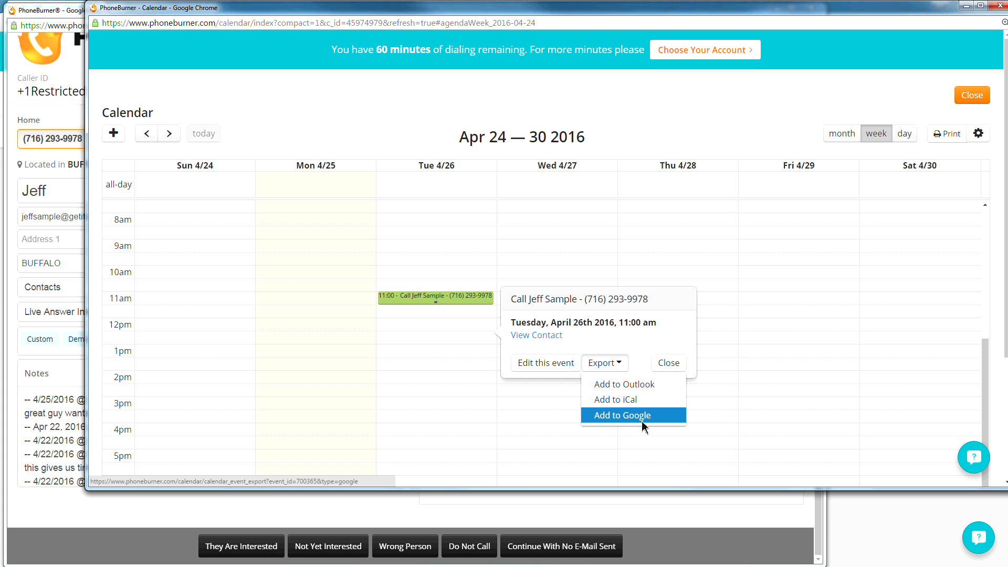
Step: Delete the 11:00 follow-up event, confirm with OK, and close the calendar
left_click(559, 366)
scroll(562, 362, "down", 2)
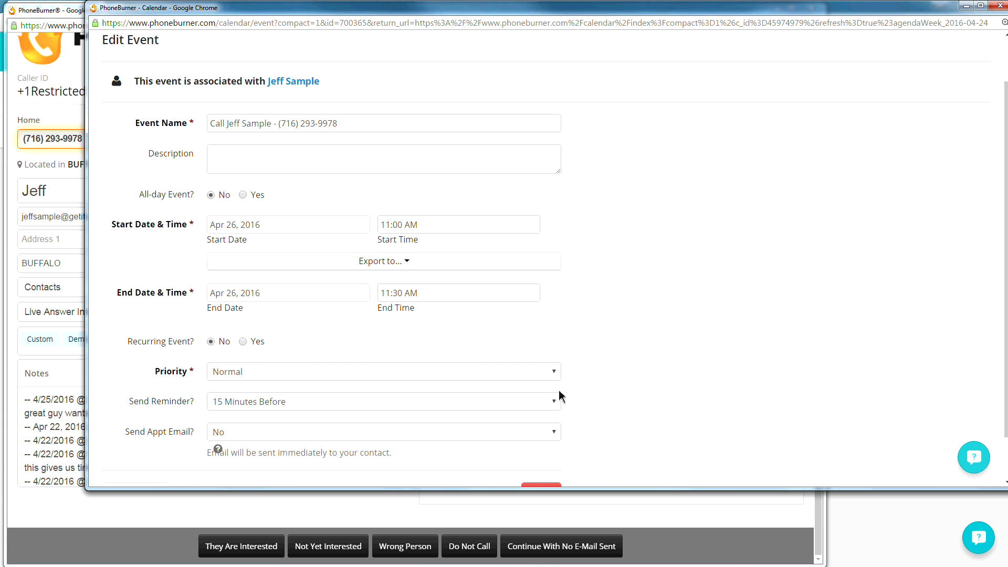
left_click(540, 440)
left_click(592, 86)
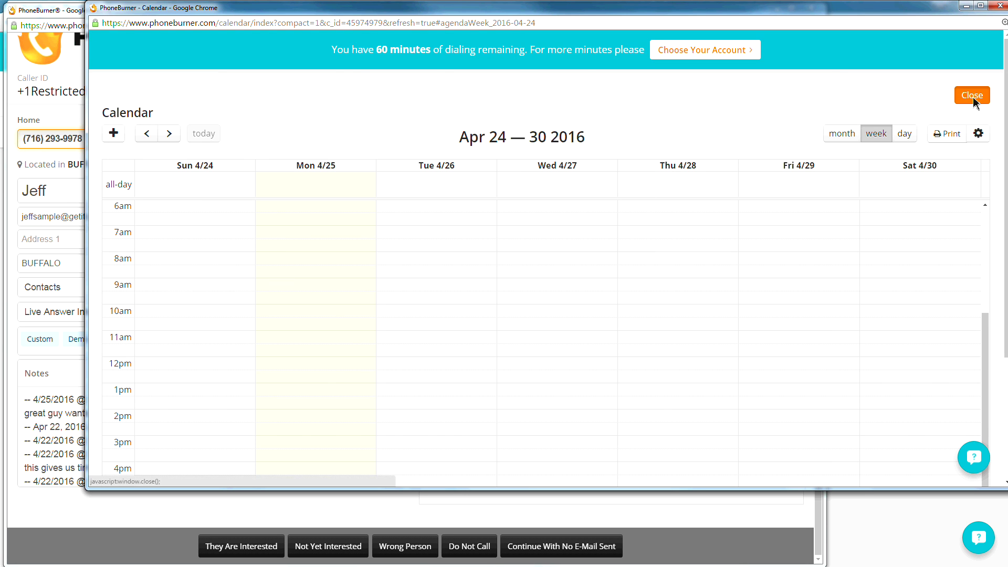
left_click(972, 97)
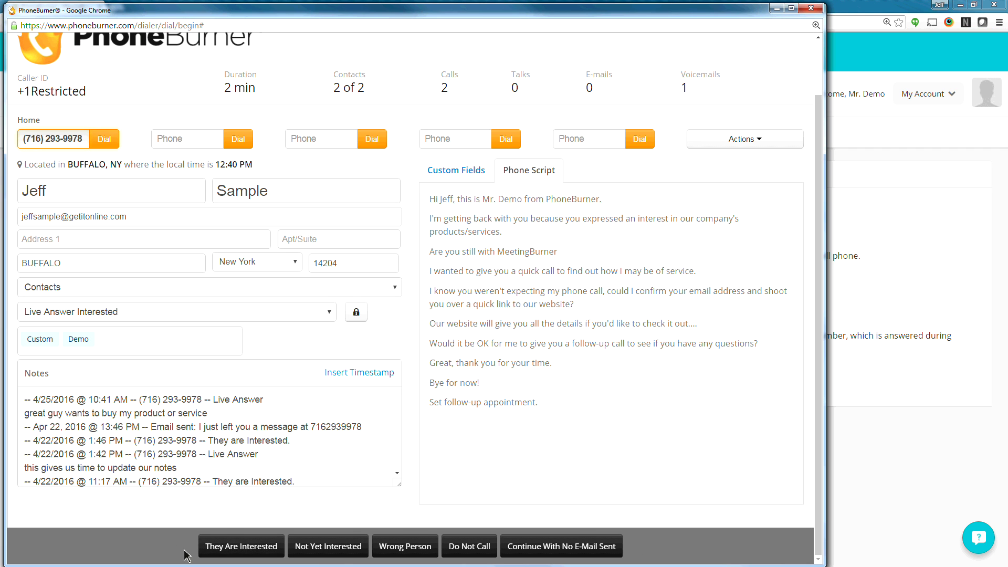
Step: Log the call as 'They Are Interested' to end the dial session
left_click(241, 546)
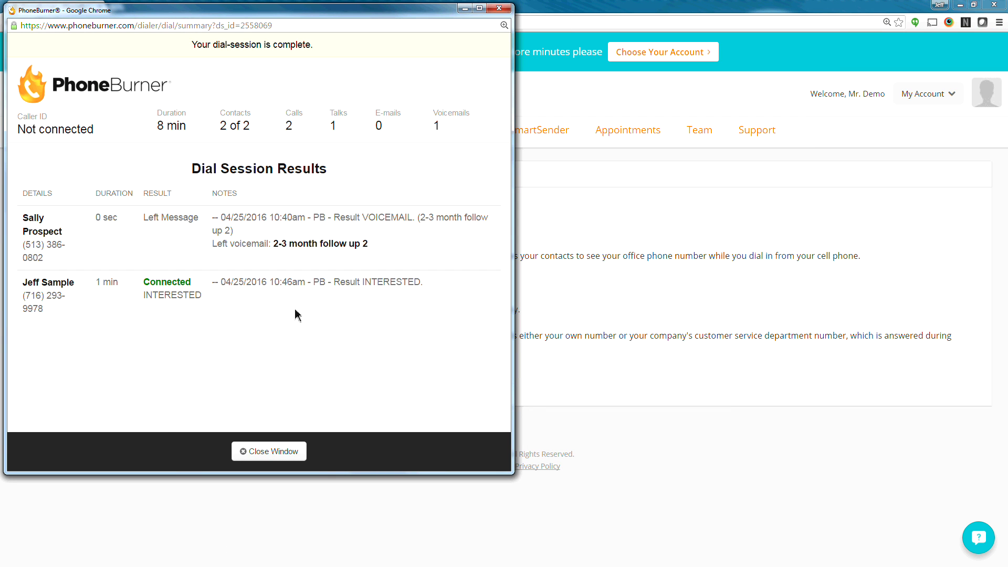
Step: Close the results summary and show the Contacts folder in the contact manager
left_click(497, 9)
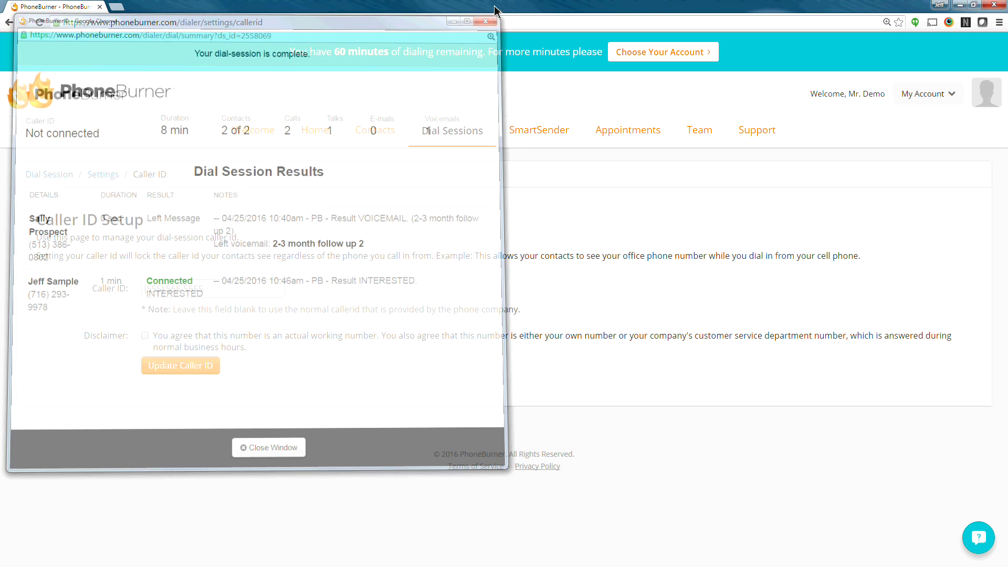
left_click(389, 134)
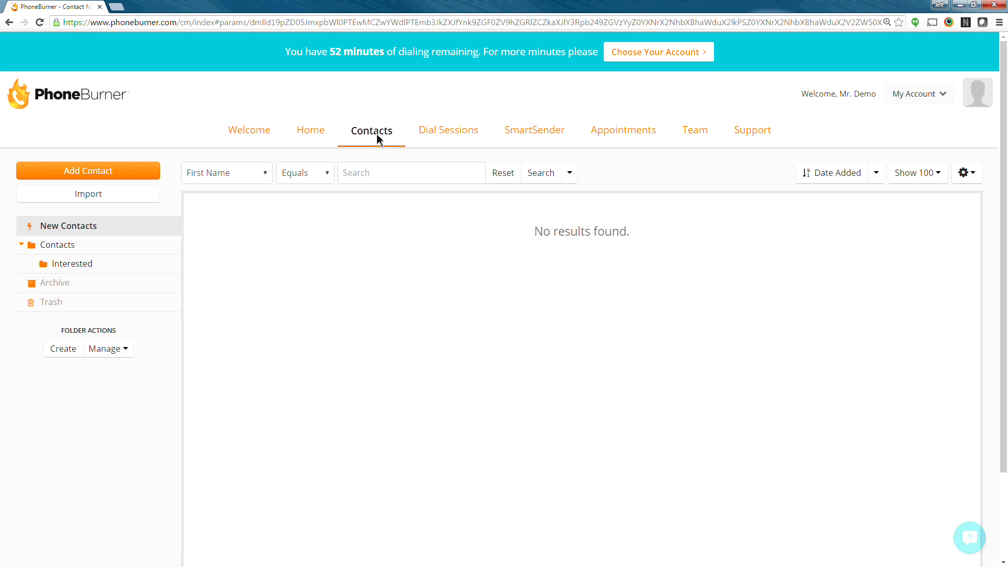
left_click(89, 247)
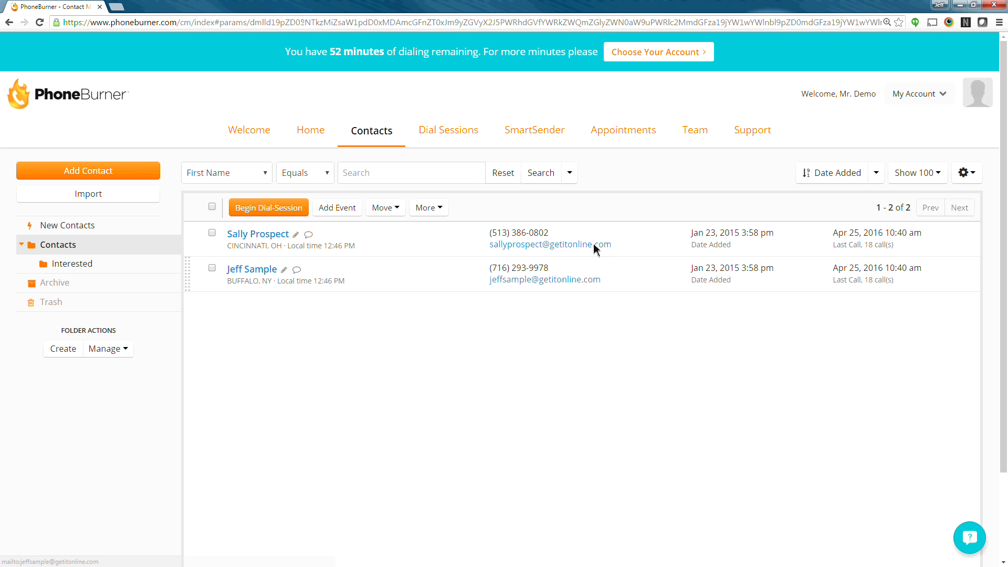
Step: Run an advanced contact search for contacts tagged Demo
left_click(572, 174)
scroll(347, 158, "down", 2)
left_click(347, 197)
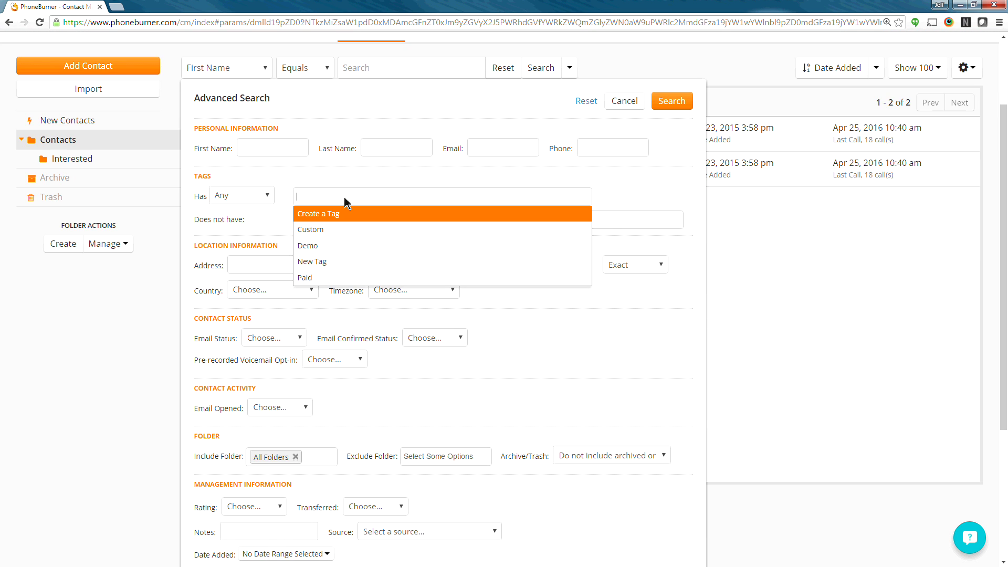
left_click(325, 251)
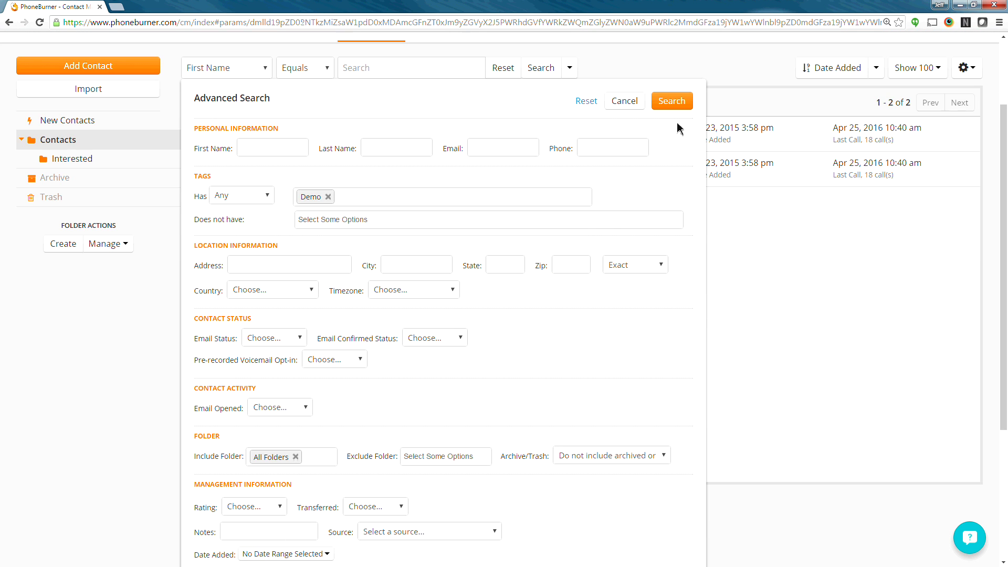
left_click(666, 102)
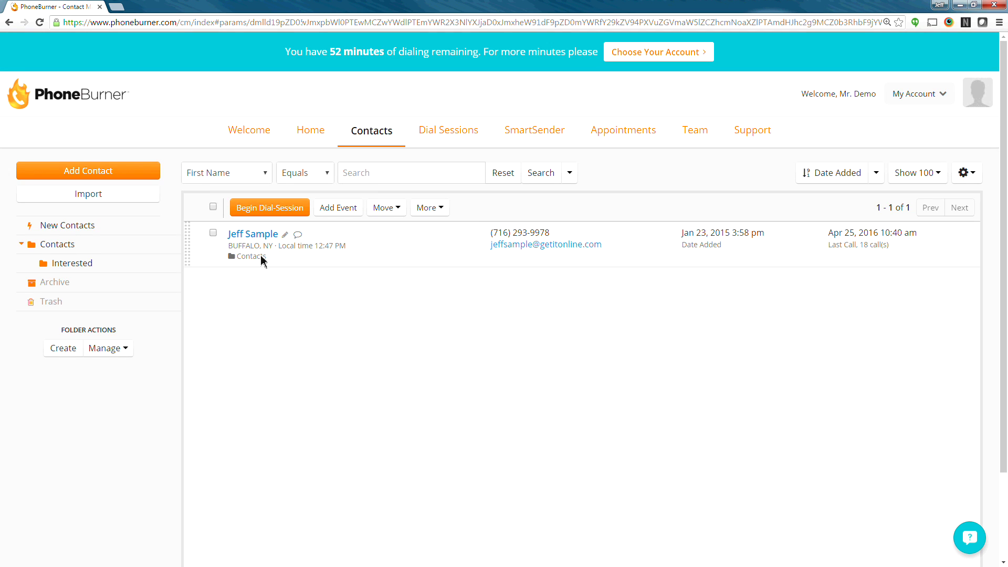
Step: Remove the Demo tag and search by PhoneBurner Status Interested instead
left_click(570, 173)
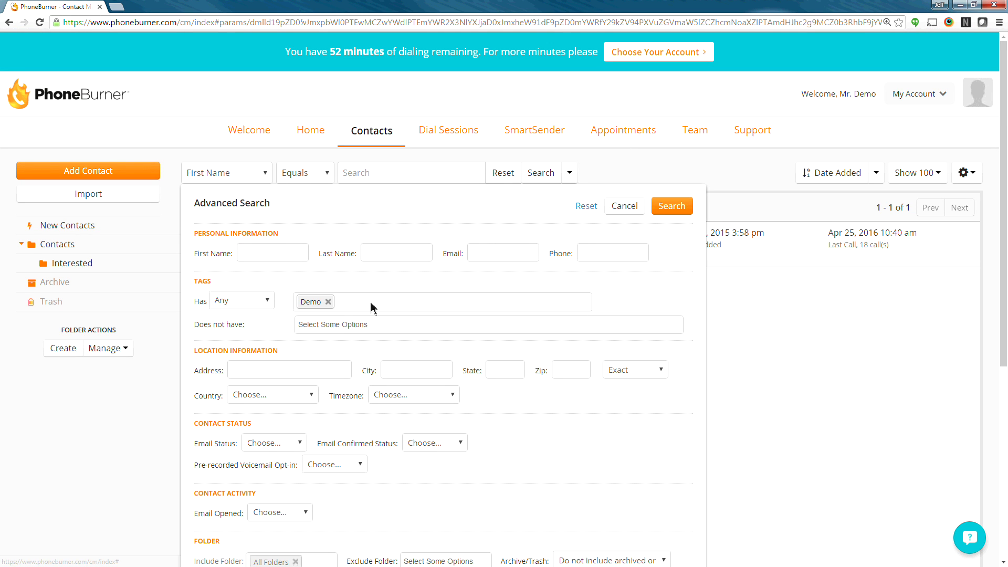
left_click(330, 301)
scroll(425, 340, "down", 6)
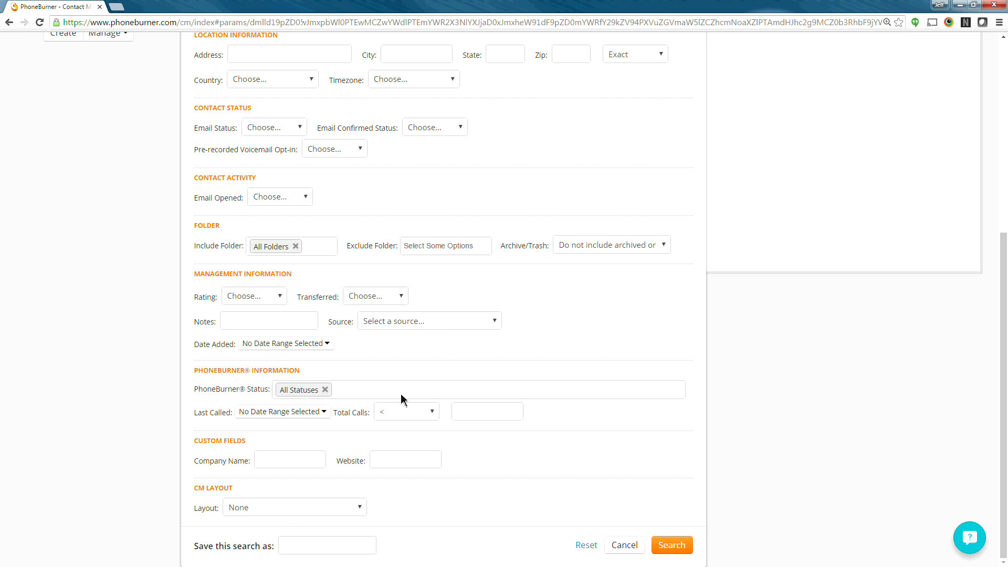
left_click(374, 395)
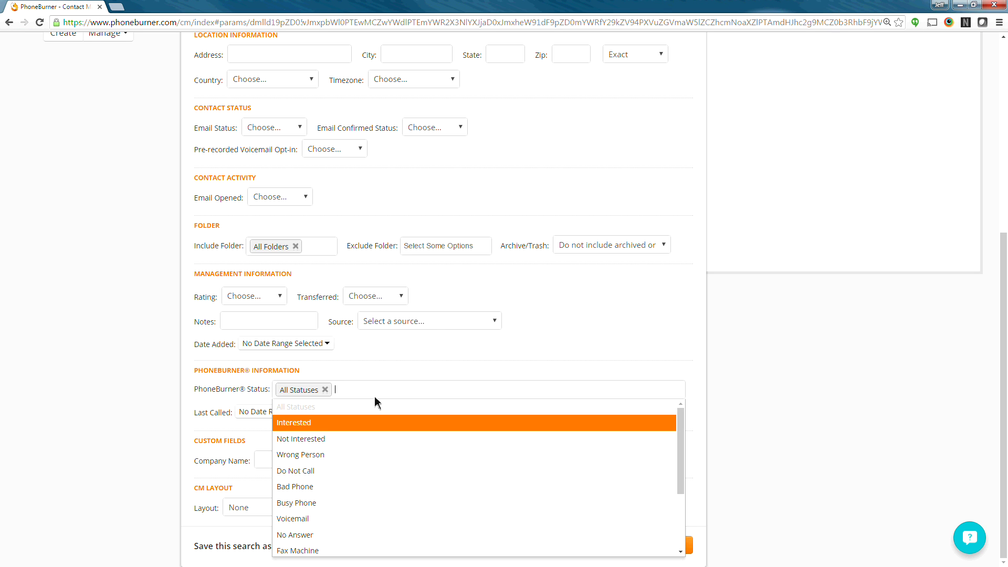
left_click(304, 426)
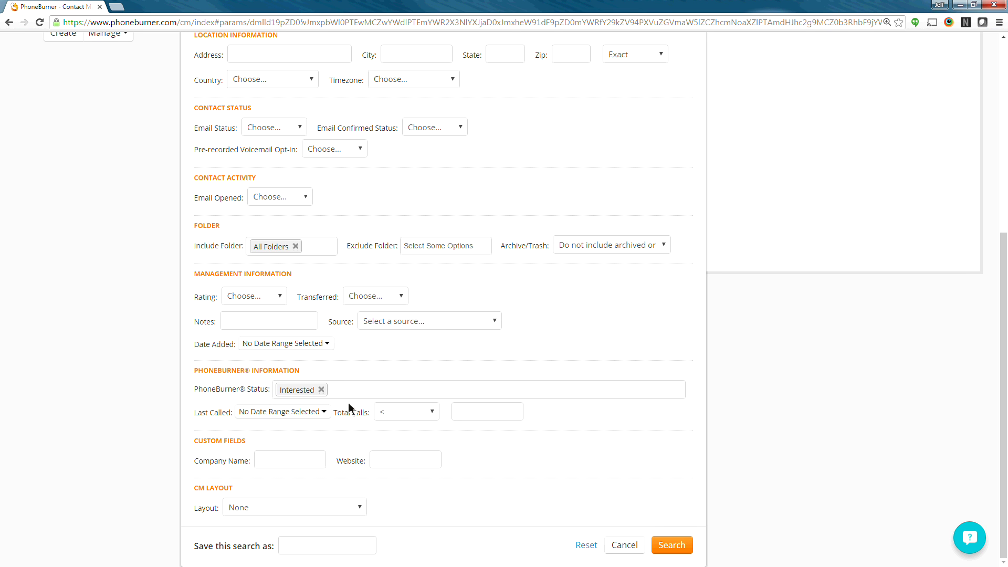
left_click(674, 549)
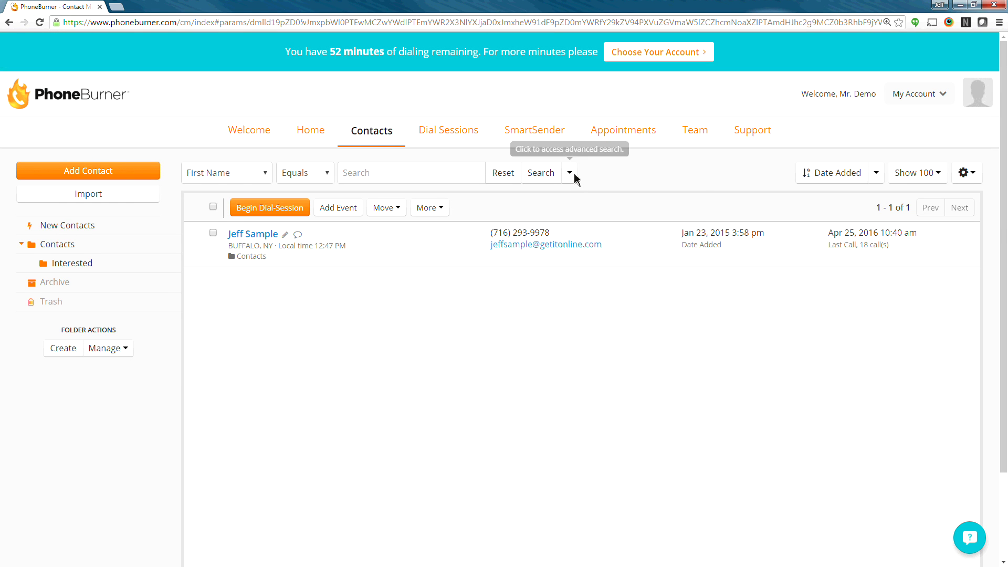
Step: Review the last-called date and total calls filter options in Advanced Search, leaving them unchanged
left_click(570, 173)
scroll(486, 344, "down", 3)
scroll(486, 344, "down", 4)
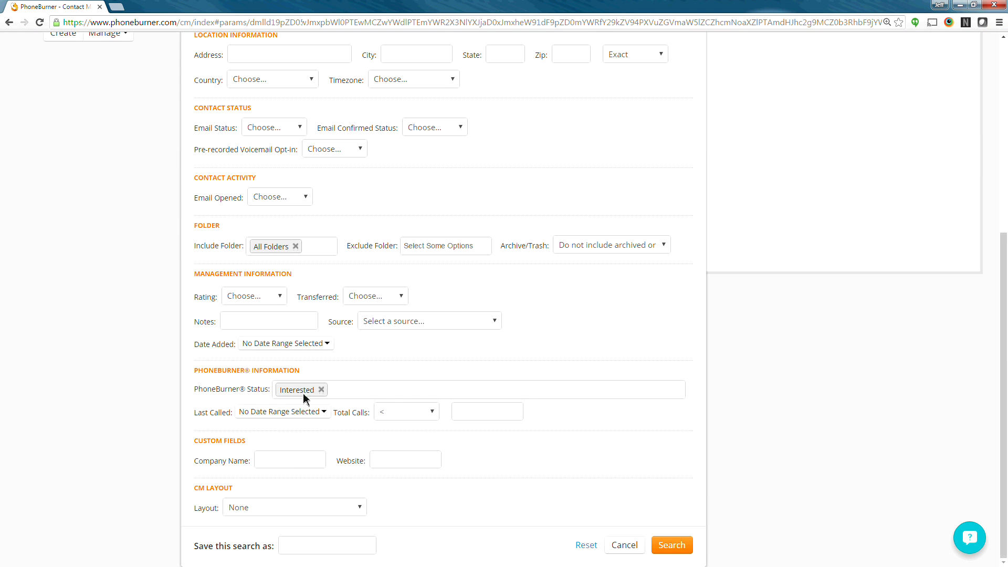
left_click(270, 412)
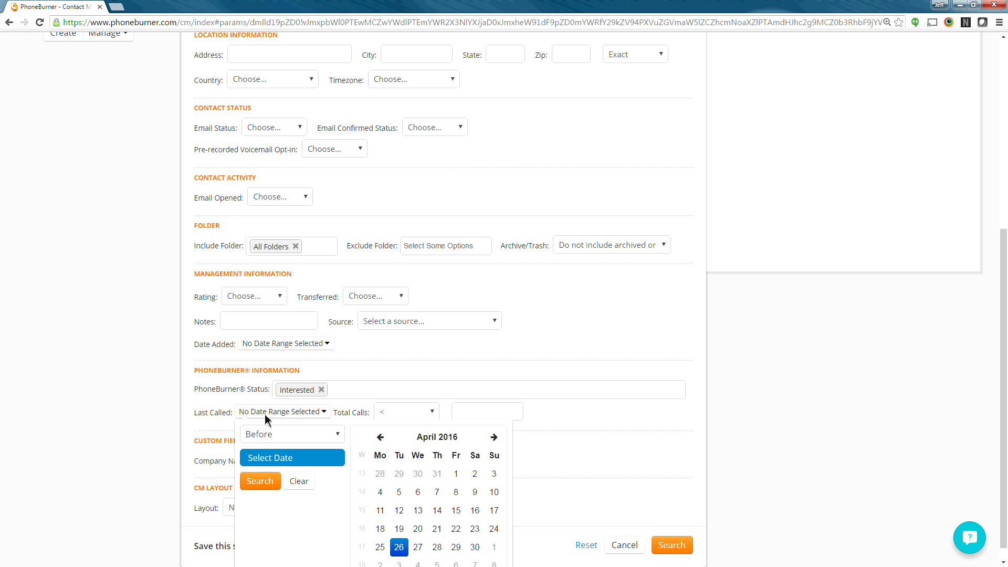
left_click(340, 435)
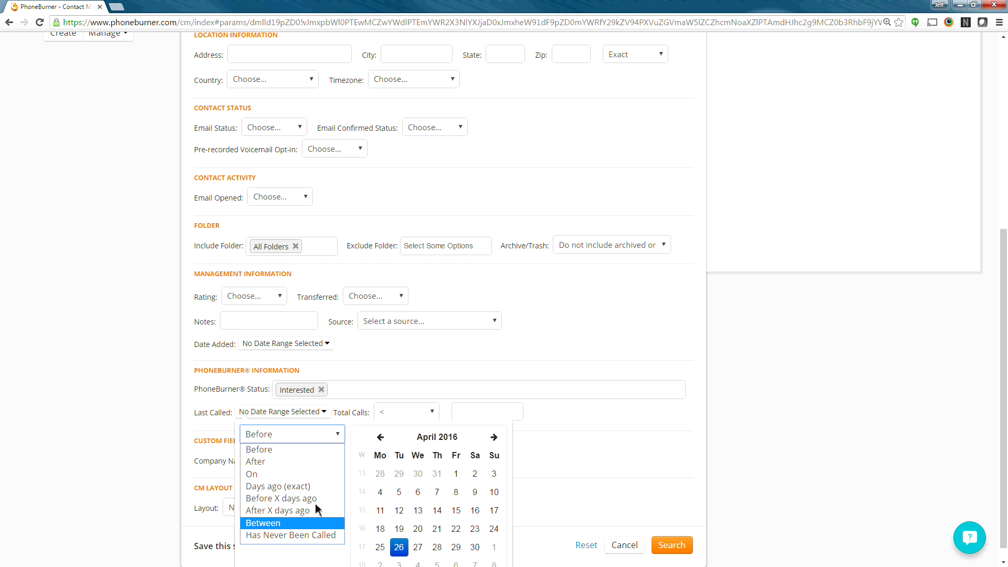
left_click(576, 466)
left_click(576, 466)
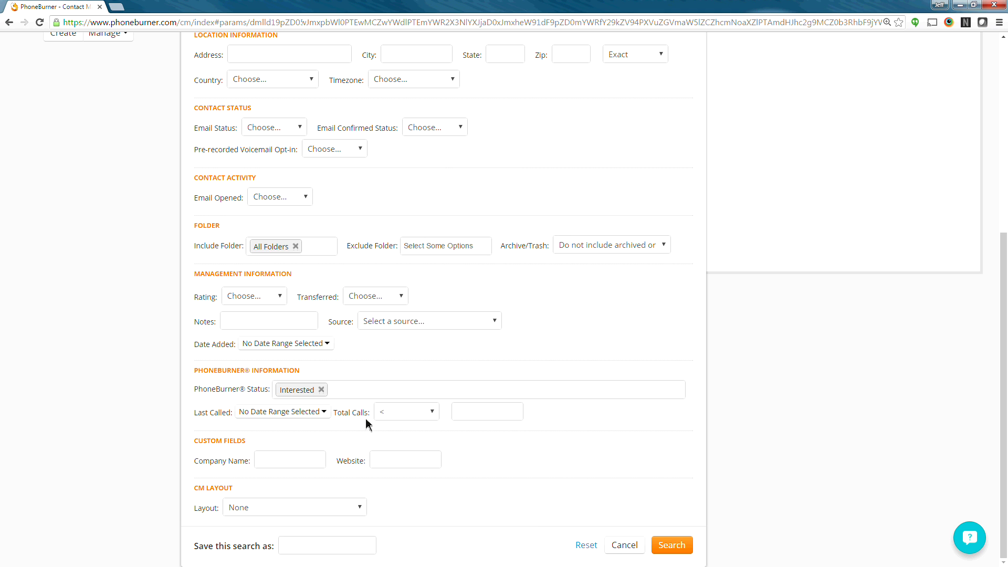
left_click(436, 414)
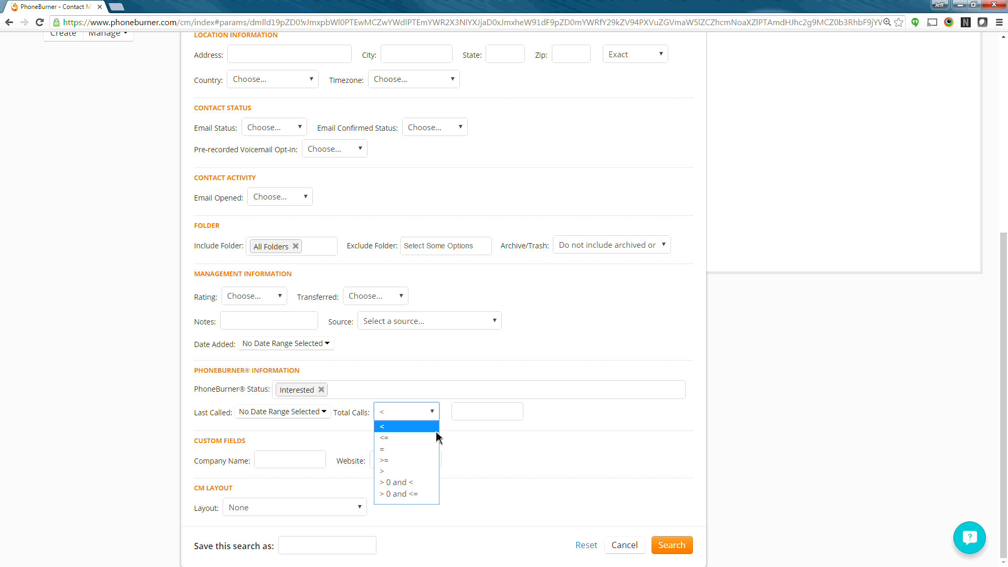
left_click(567, 428)
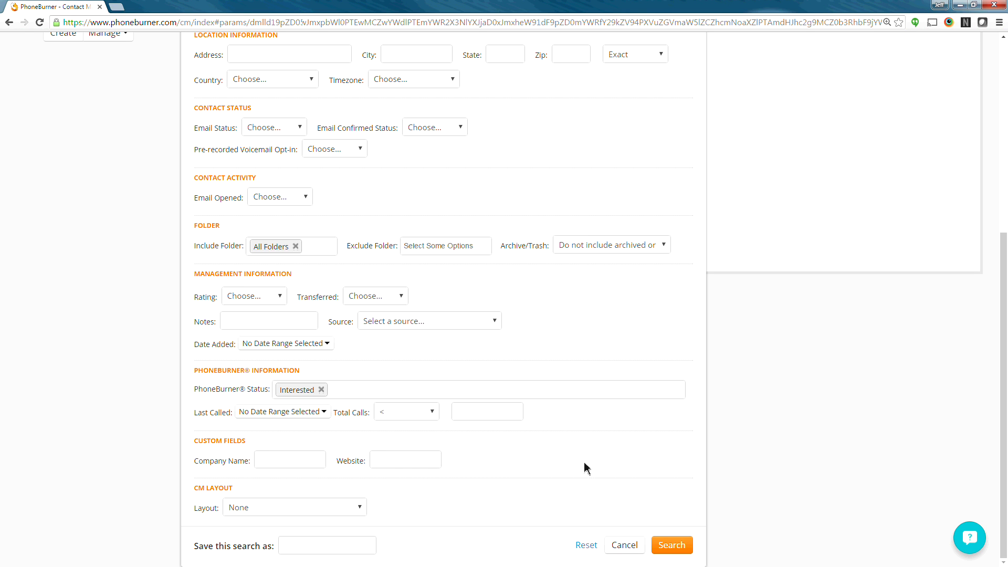
left_click(623, 546)
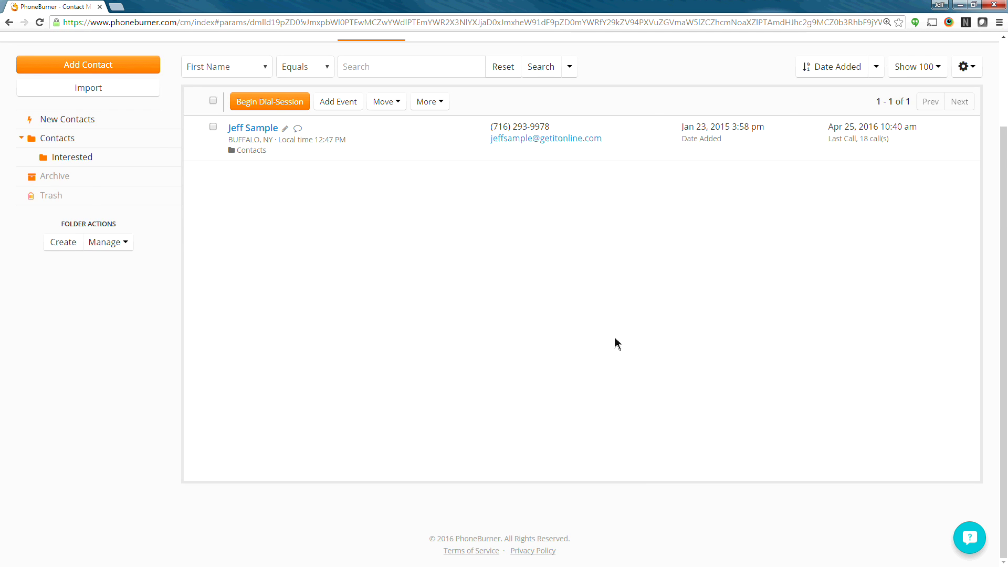
scroll(699, 333, "up", 2)
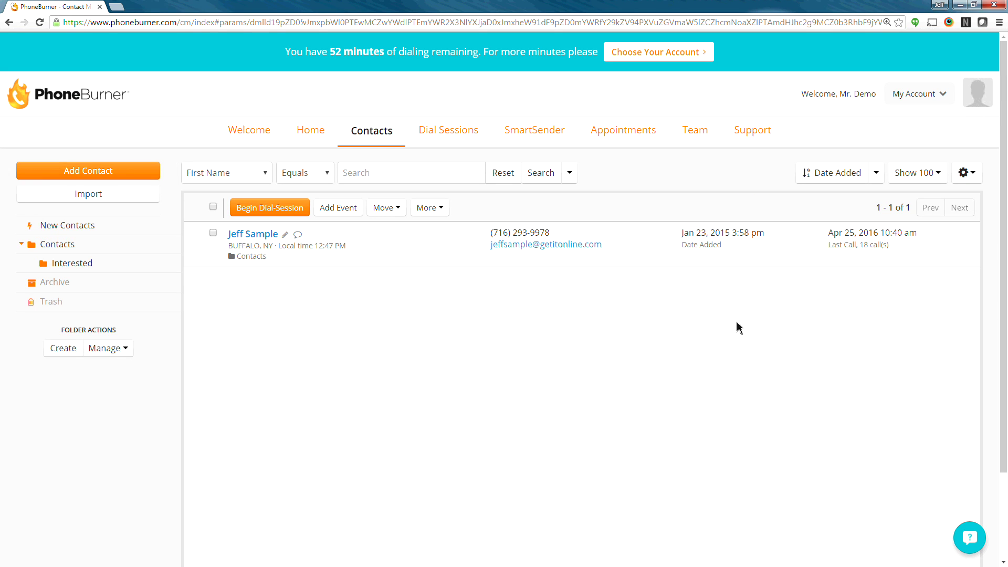
left_click(971, 177)
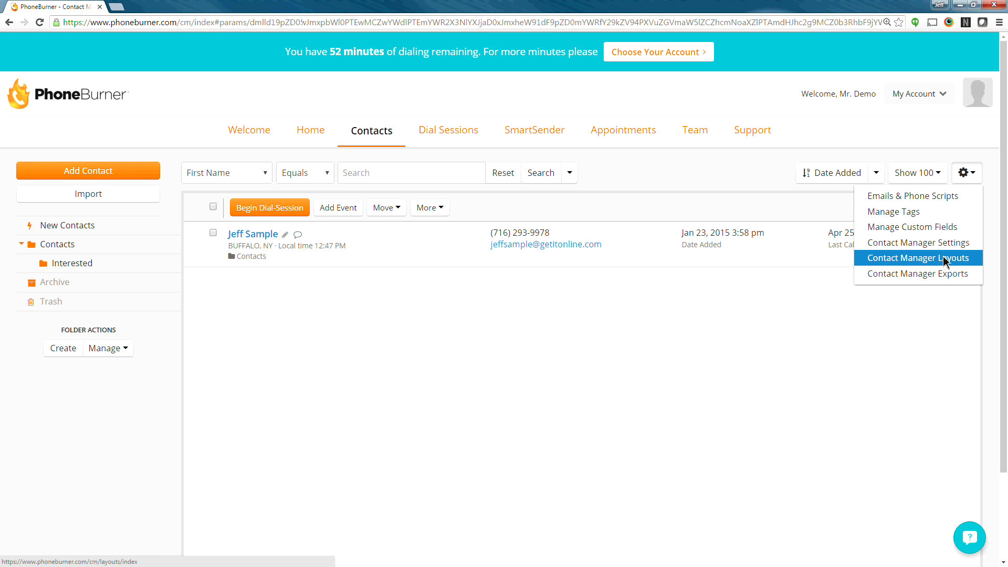
left_click(772, 333)
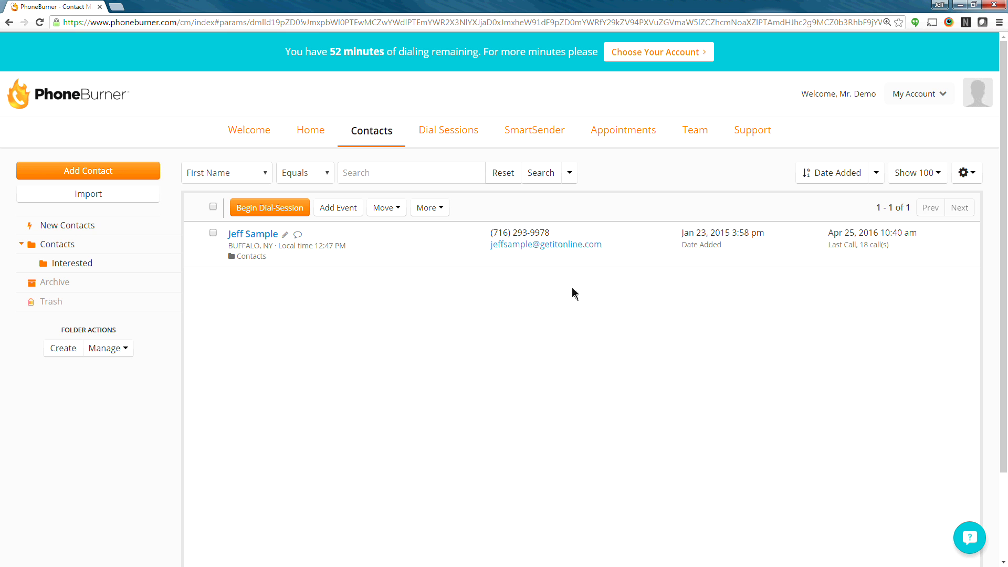
left_click(982, 173)
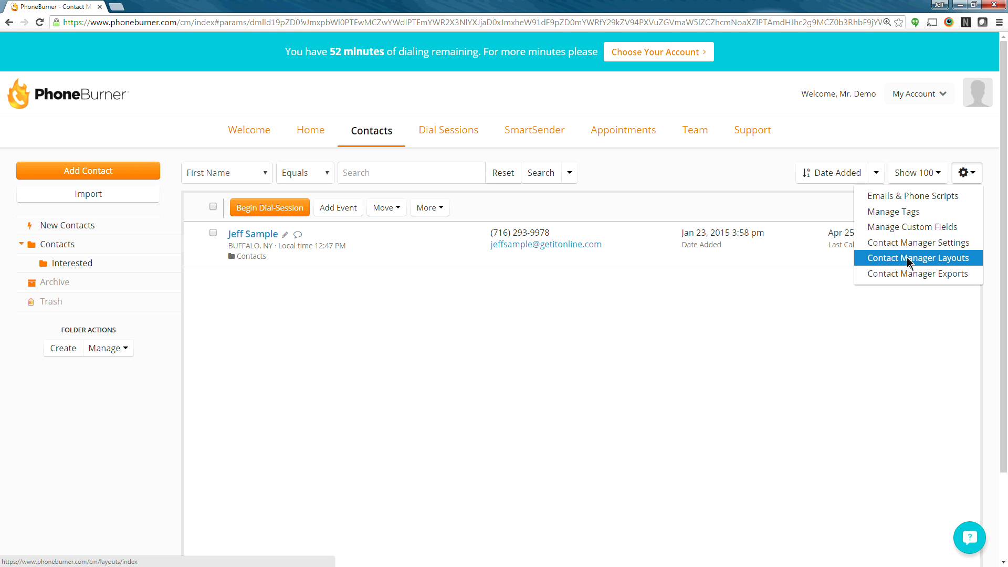
left_click(561, 386)
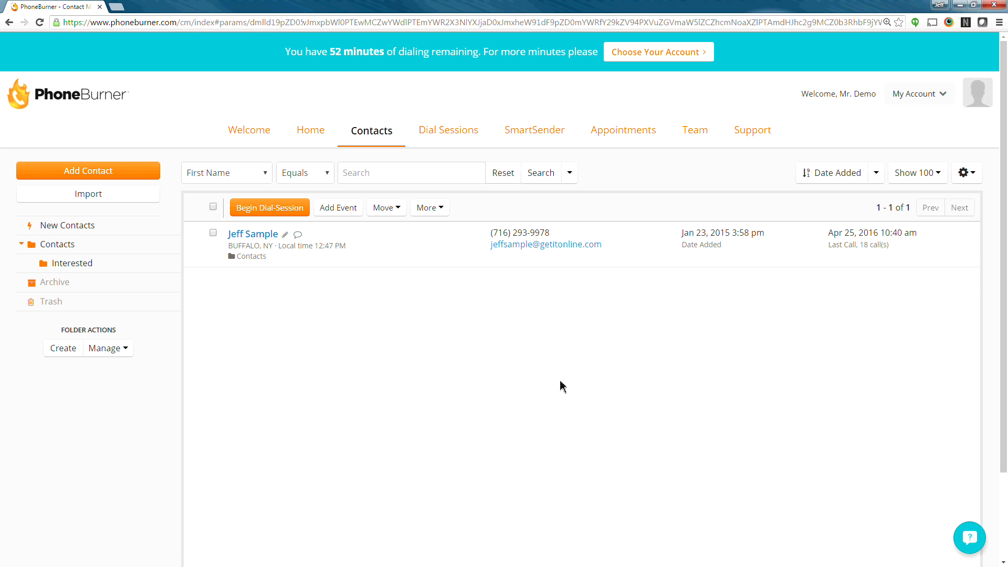
Step: Go to the Support center, highlight the support phone number and hours, and open Video Tutorials
left_click(760, 138)
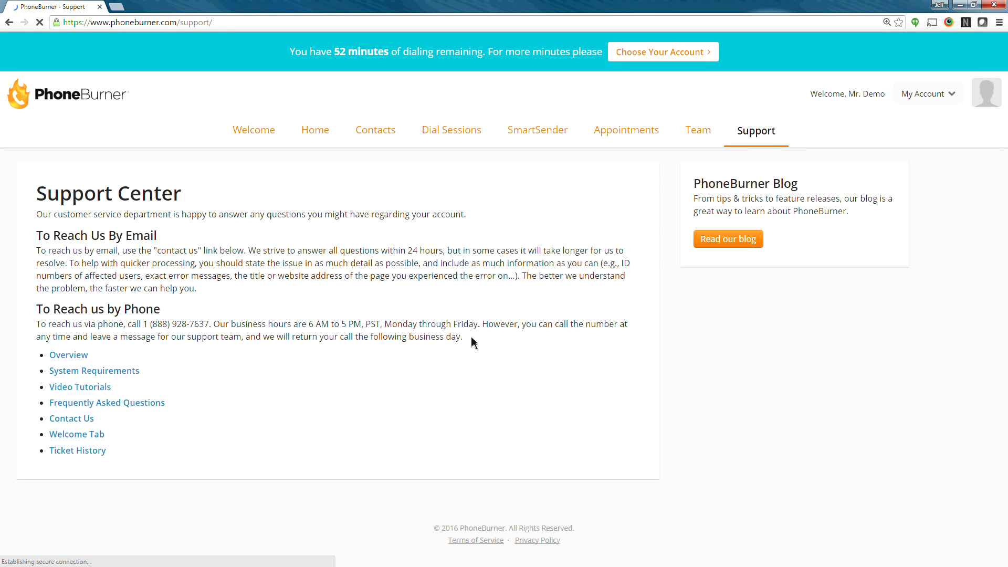
left_click_drag(480, 325, 149, 324)
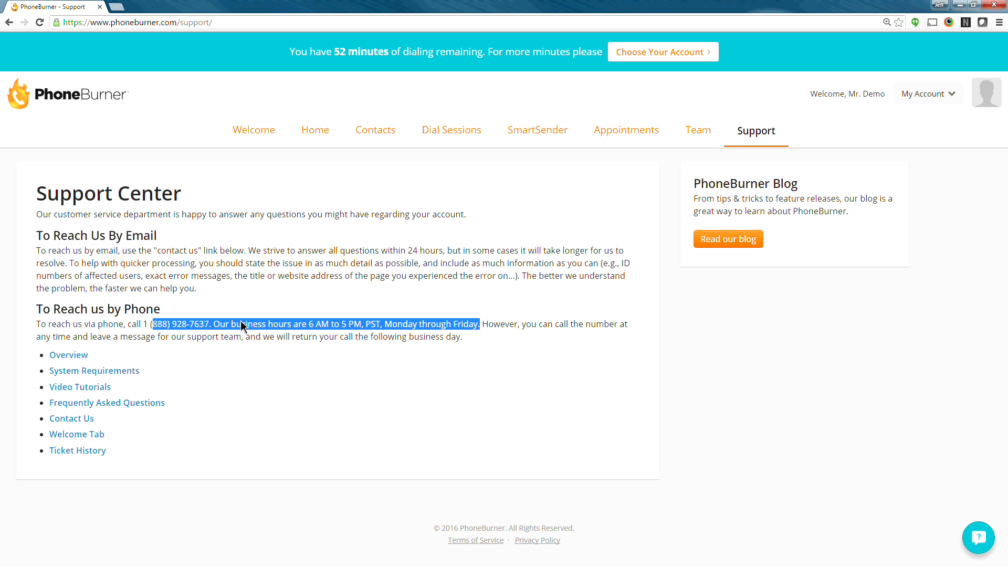
left_click(100, 389)
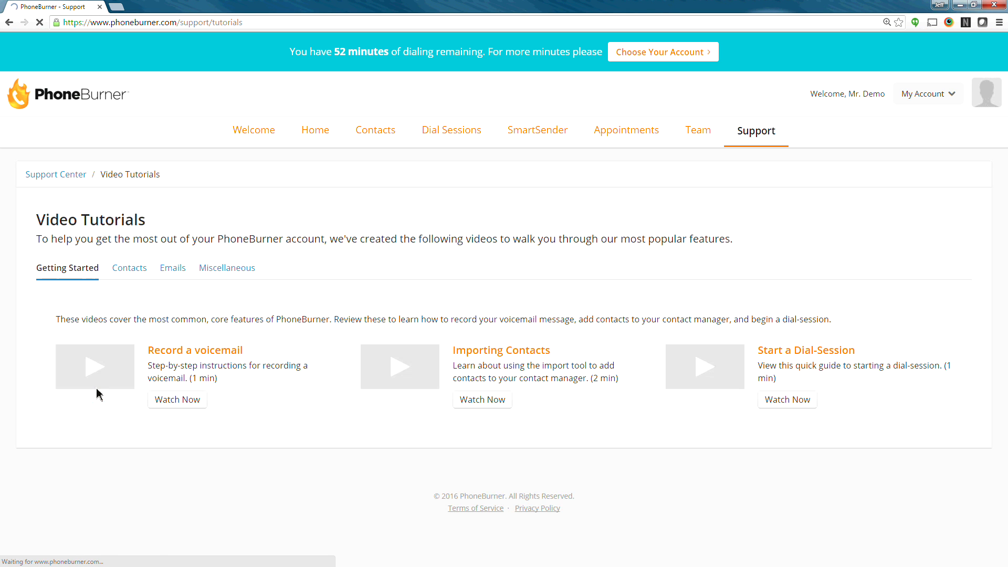
Step: Browse the Contacts, Emails and Miscellaneous tutorial tabs, ending on Getting Started
left_click(128, 268)
left_click(171, 270)
left_click(210, 270)
left_click(173, 270)
left_click(129, 270)
left_click(76, 277)
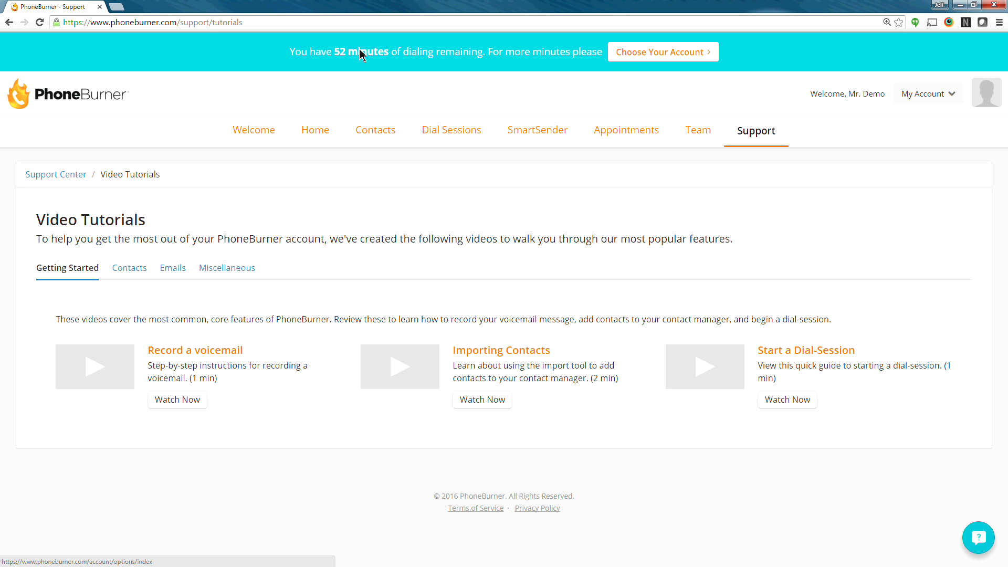
Step: Open Change Account Level from the 'Choose Your Account' banner to view plans and monthly fees
left_click(665, 54)
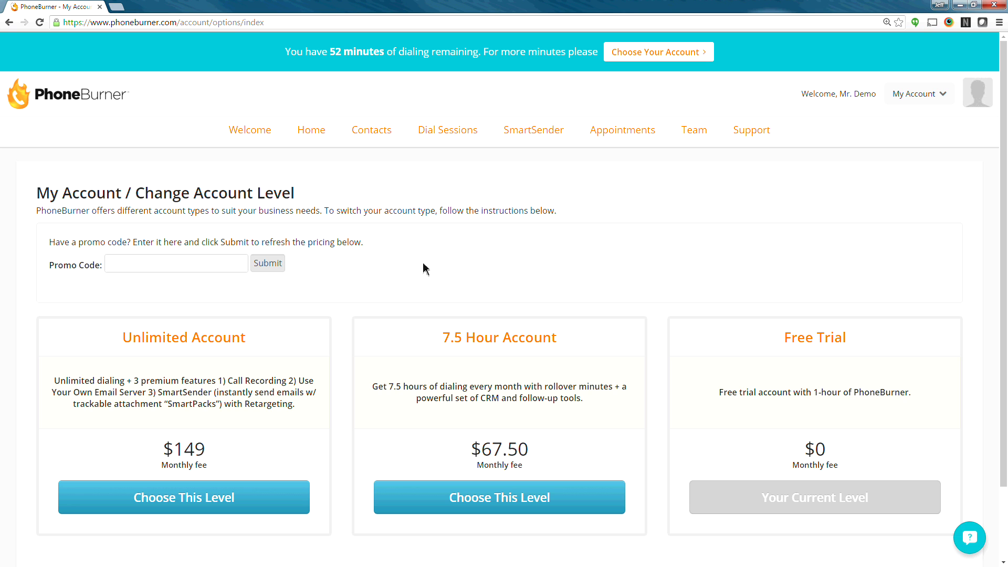